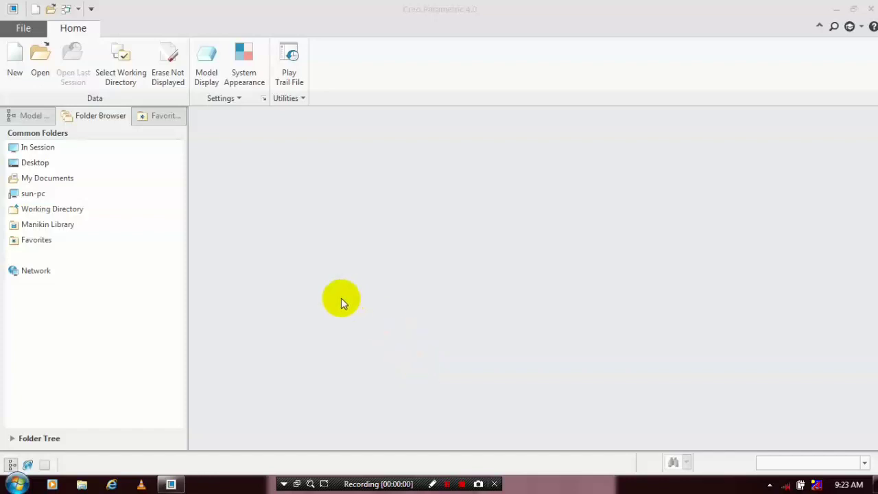
Create a new Design assembly asm0007 using the mmns_asm_design template instead of the default
left_click(15, 63)
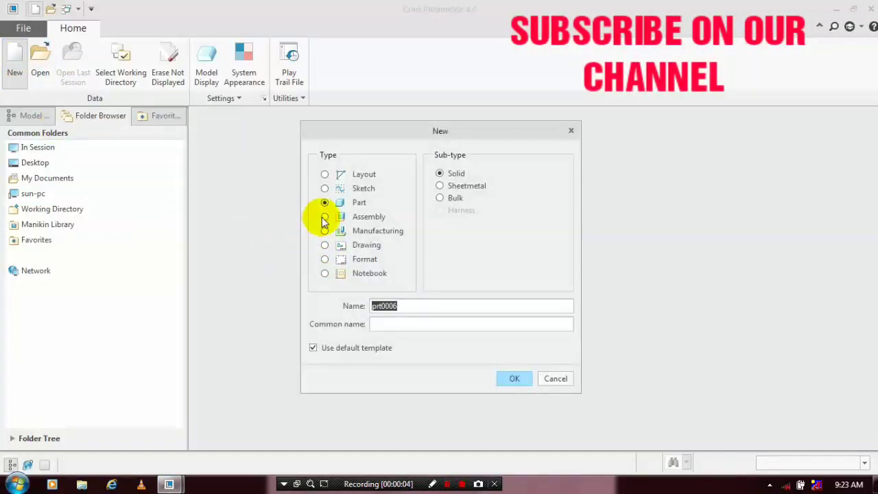
left_click(324, 217)
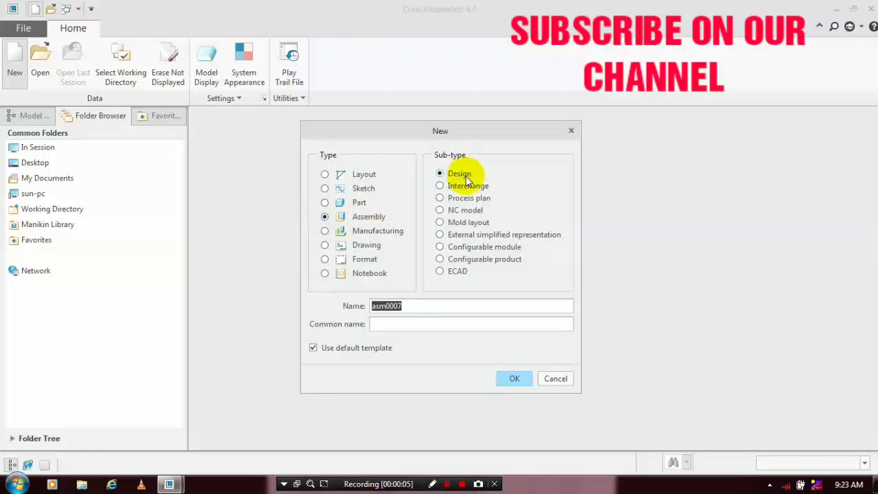
left_click(314, 348)
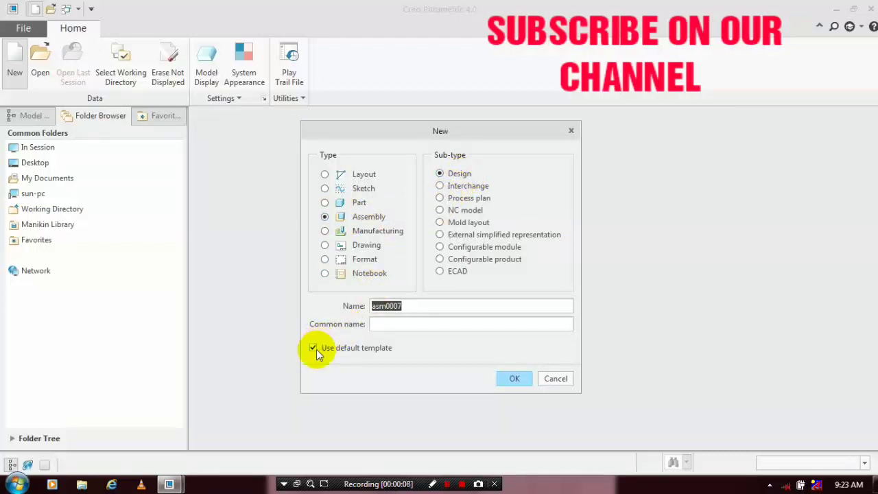
left_click(500, 373)
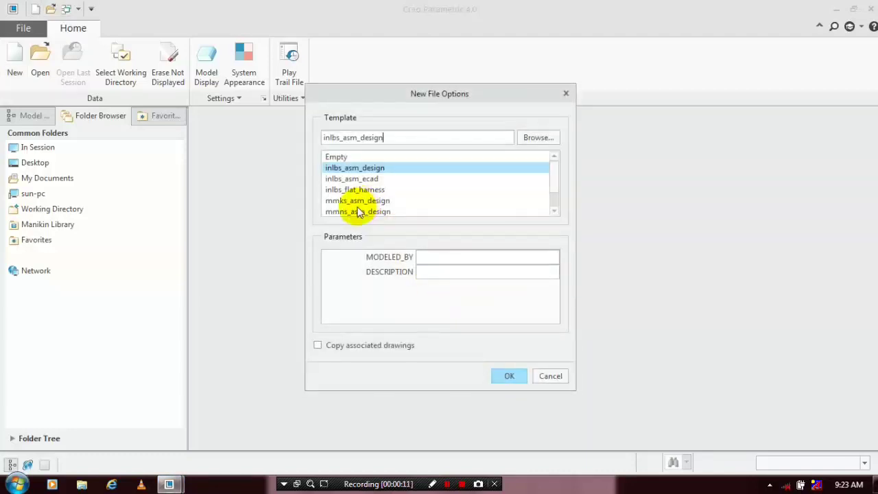
left_click(355, 212)
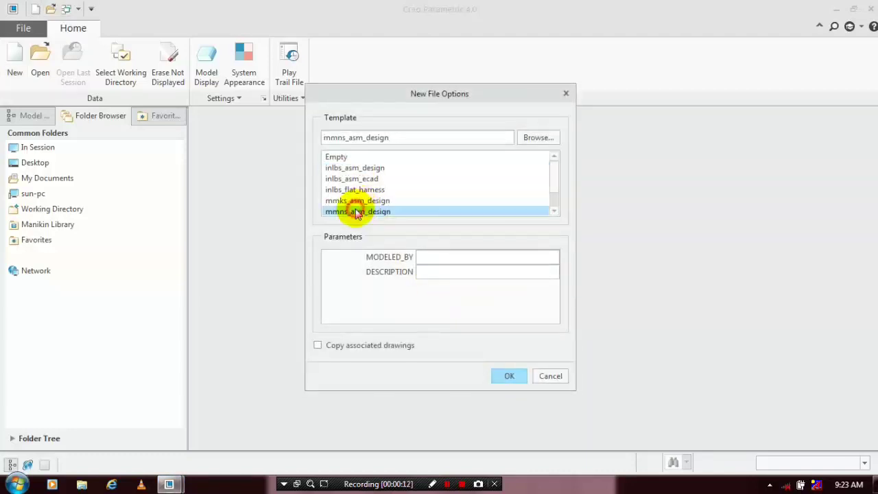
left_click(509, 376)
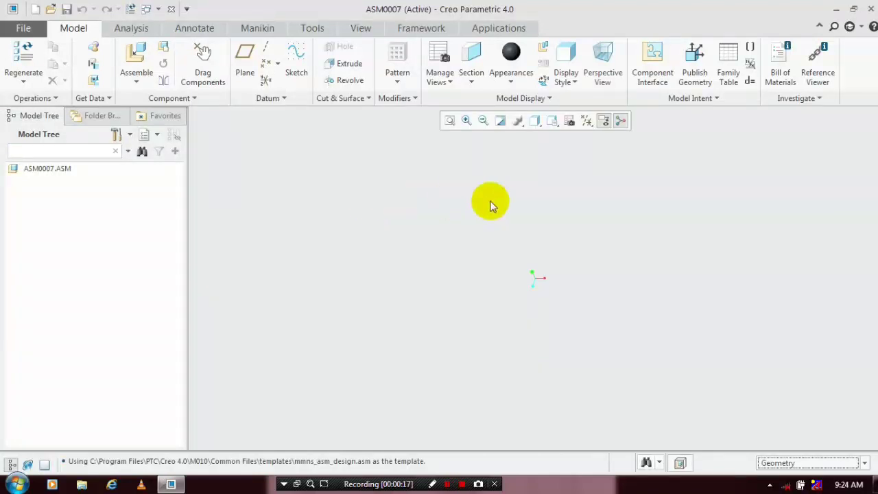
Switch on Plane Display so the three default datum planes appear
left_click(587, 121)
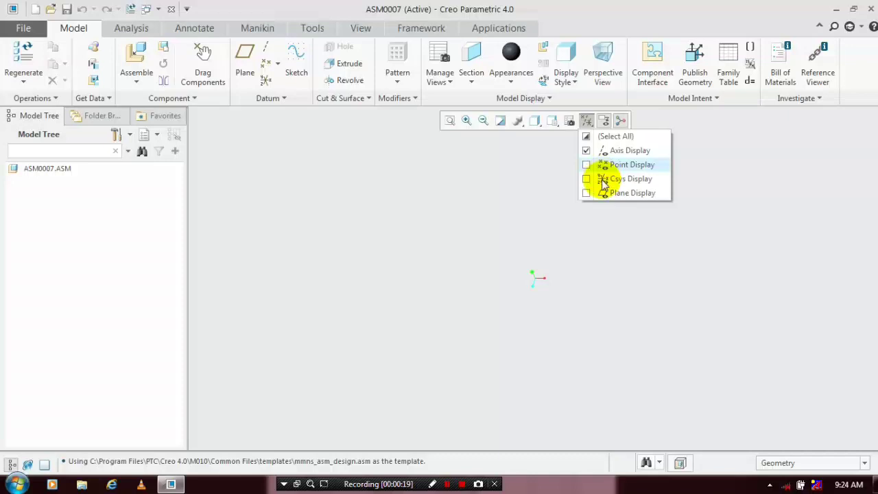
left_click(586, 193)
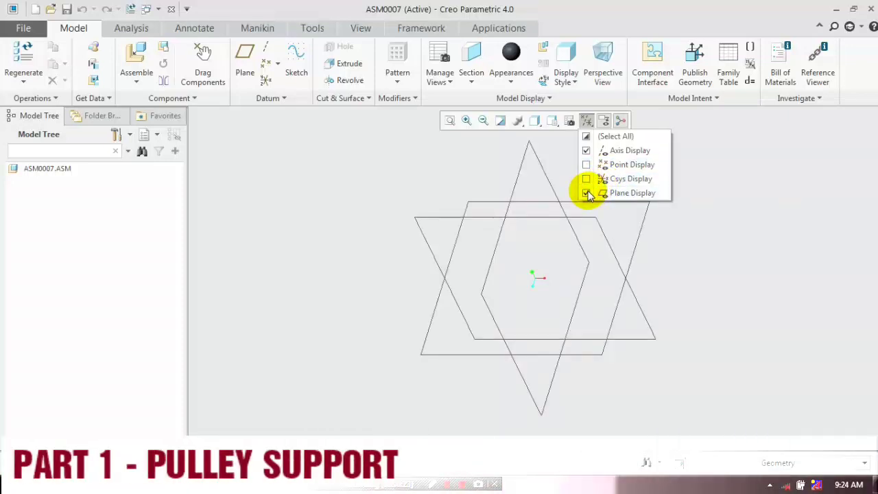
left_click(447, 157)
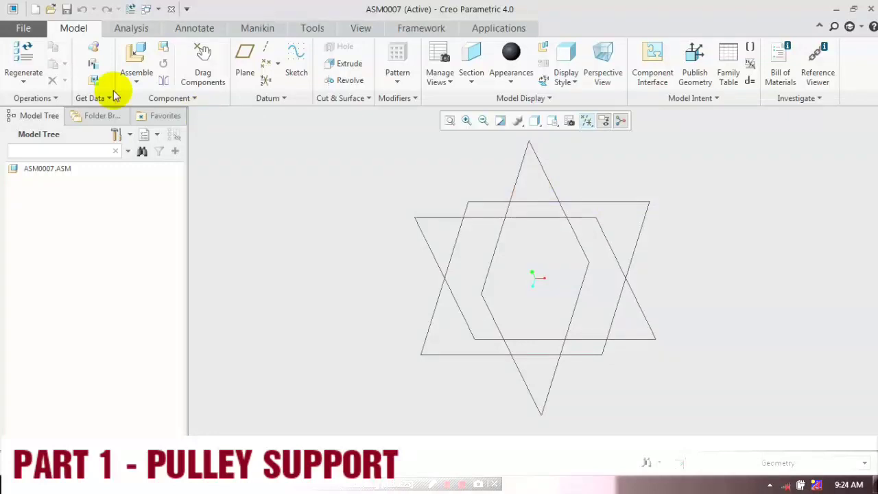
Assemble pulleysupport.prt and hold it in place with a Fix constraint
left_click(134, 82)
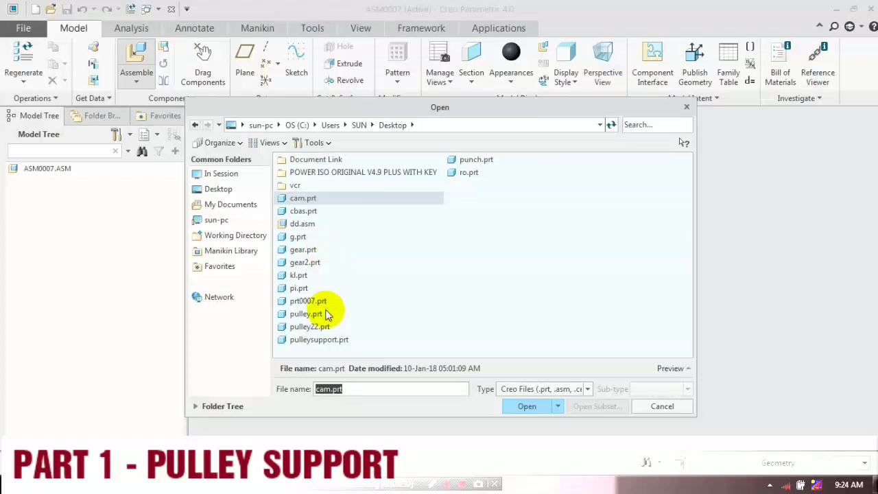
left_click(332, 339)
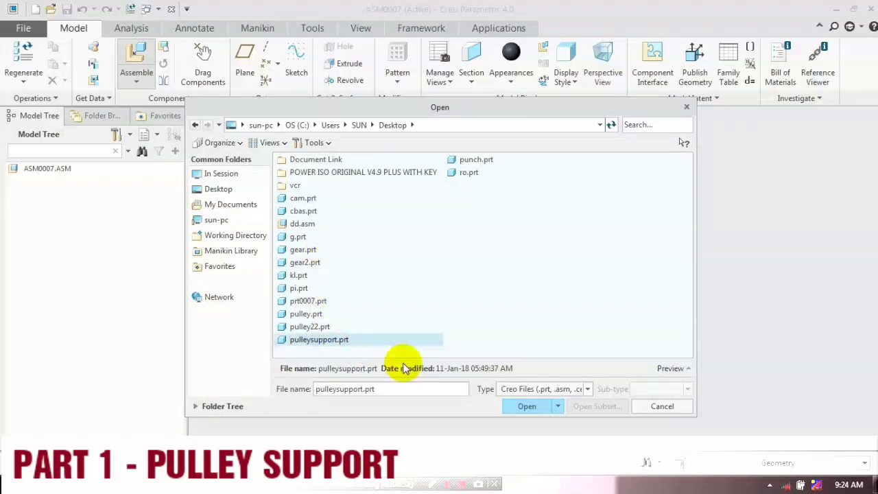
left_click(527, 408)
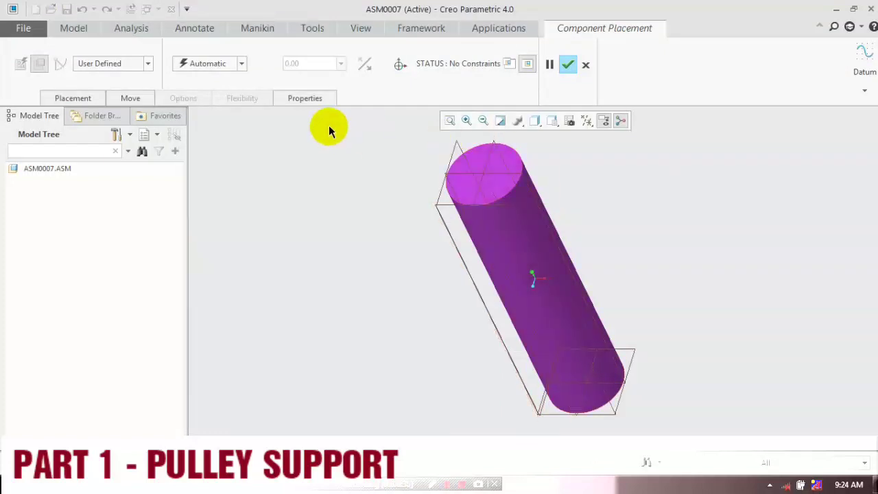
left_click(244, 63)
left_click(210, 182)
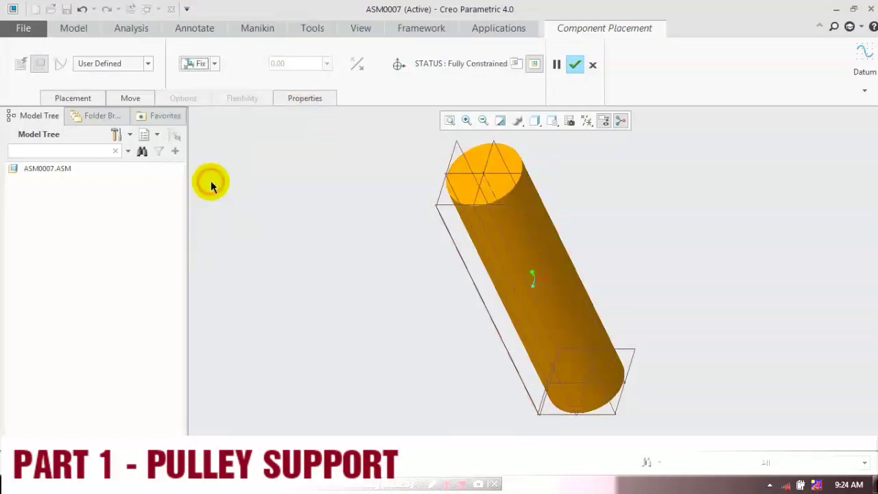
left_click(574, 64)
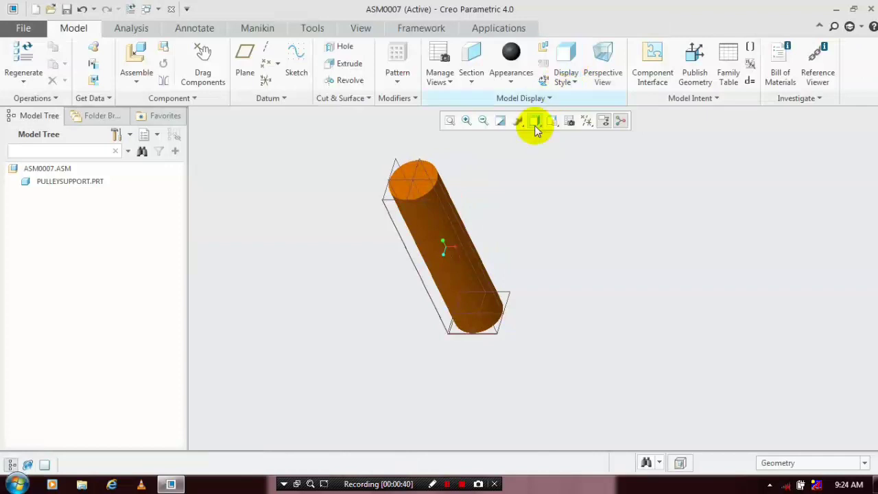
left_click(137, 83)
Bring in a second pulleysupport.prt and drag it right, away from the first shaft
left_click(143, 101)
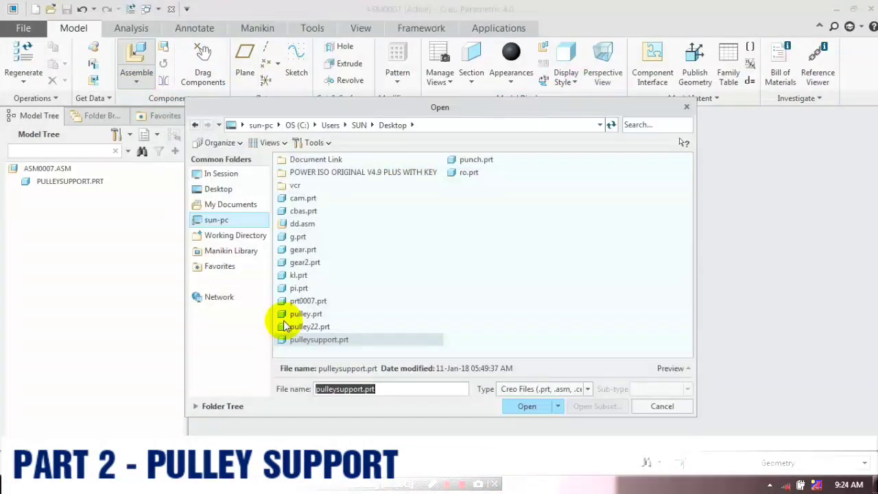
left_click(300, 338)
left_click(525, 406)
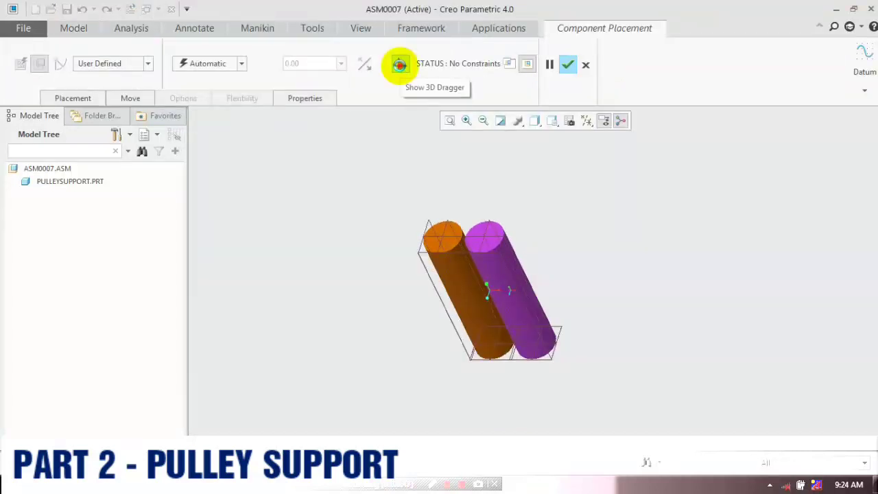
left_click(400, 65)
left_click_drag(692, 368, 706, 354)
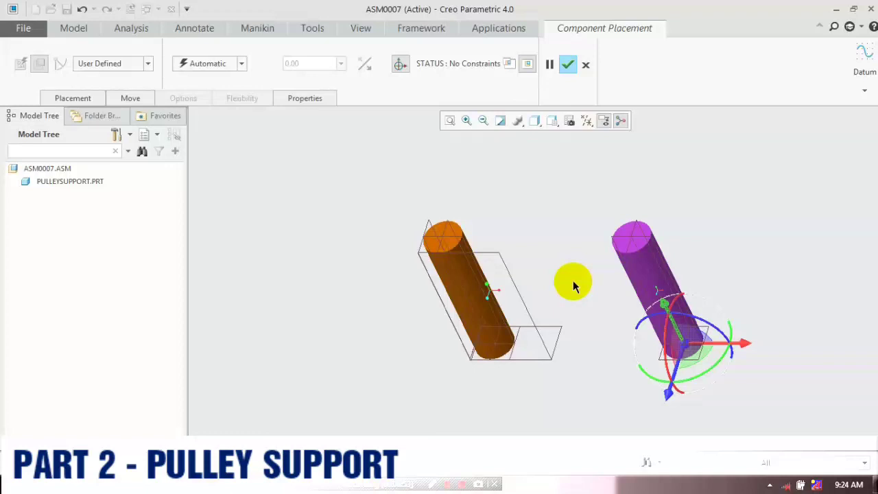
scroll(573, 280, "down", 2)
left_click(450, 120)
scroll(584, 251, "down", 3)
scroll(803, 336, "up", 3)
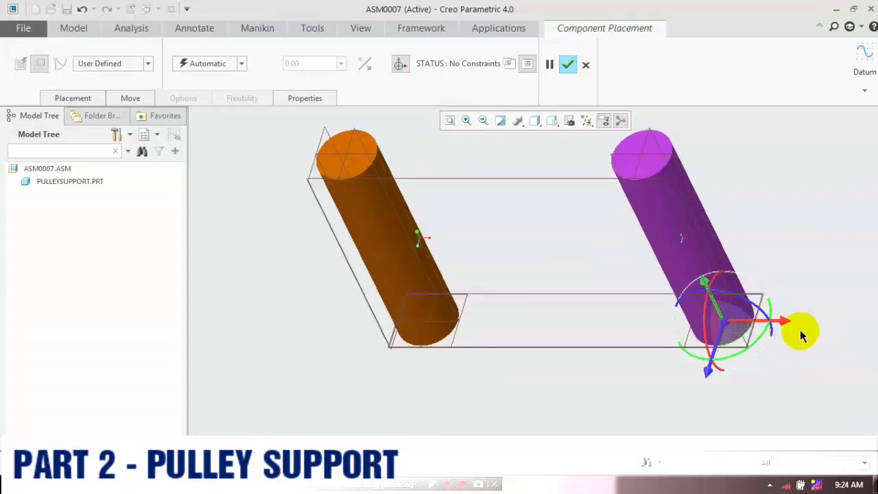
Push the second shaft further right and fix it there with a Fix constraint
left_click_drag(790, 327, 875, 320)
scroll(525, 280, "down", 2)
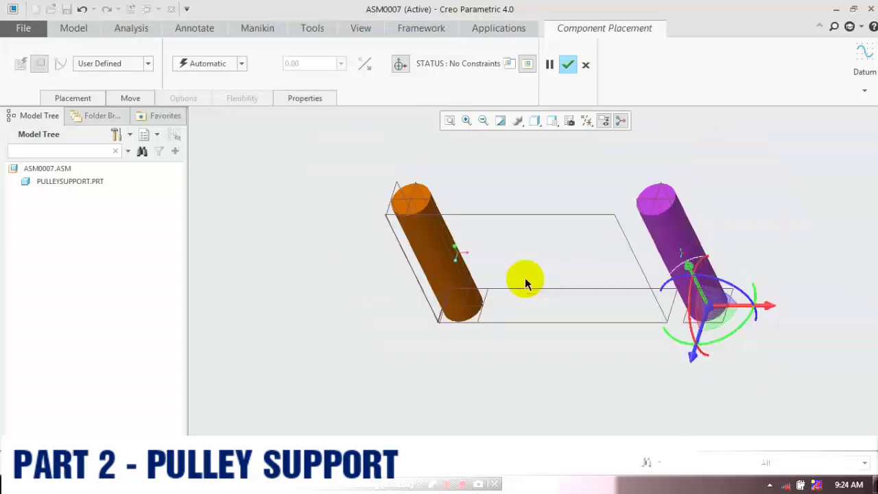
scroll(524, 277, "down", 2)
left_click_drag(702, 294, 842, 316)
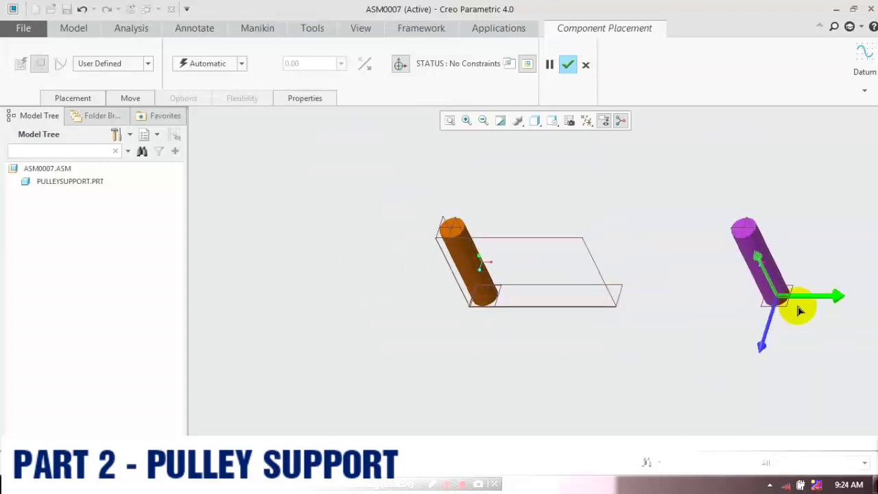
scroll(857, 284, "up", 3)
scroll(857, 284, "down", 1)
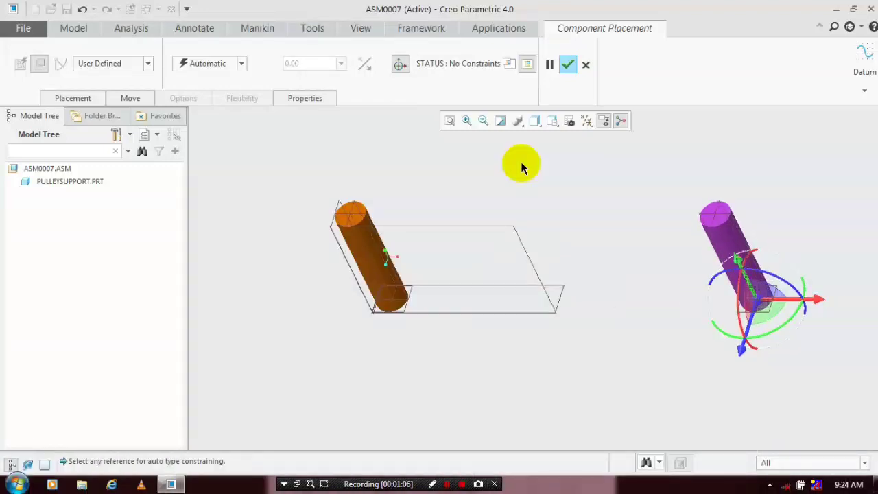
left_click(241, 63)
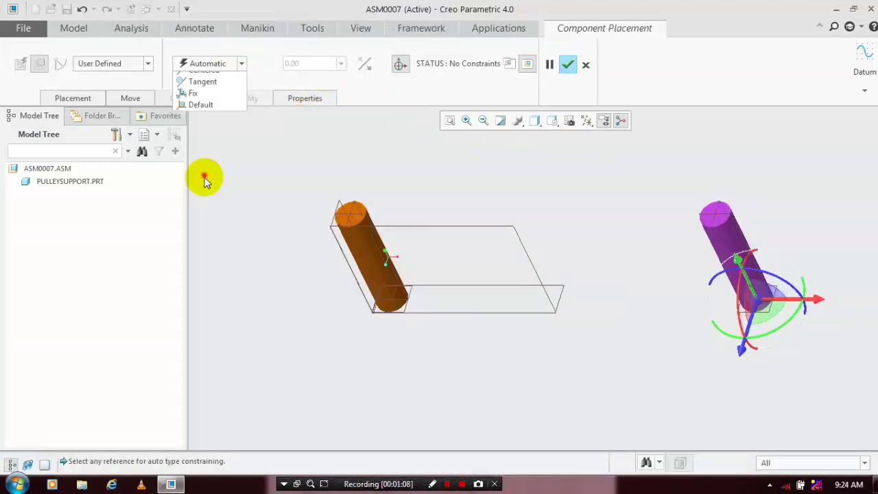
left_click(204, 182)
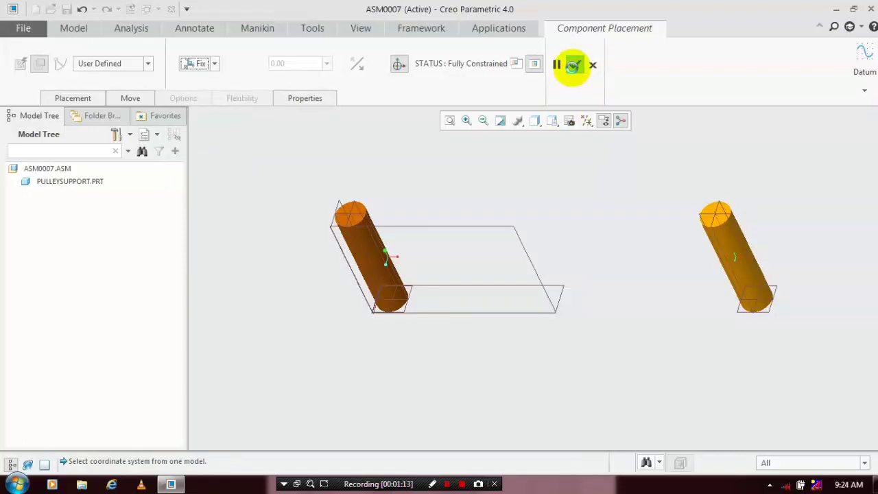
left_click(573, 65)
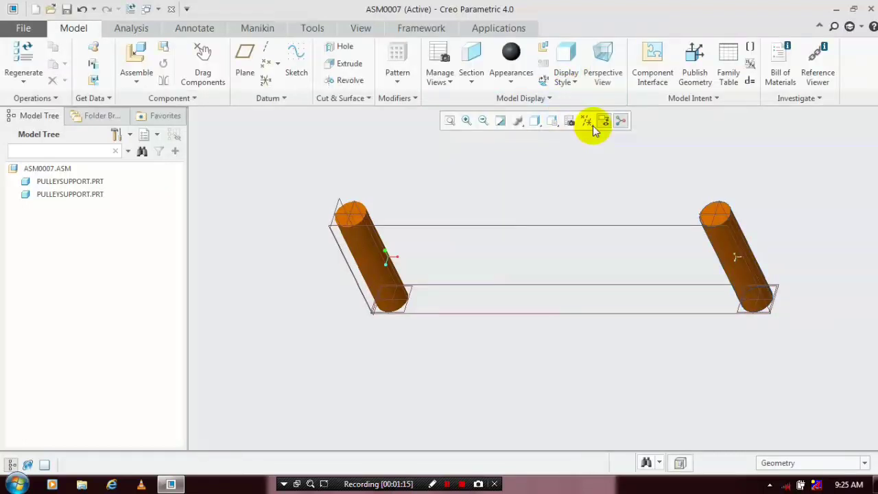
Zoom the view and uncheck Plane Display so only the two support rods show
key("ctrl+d")
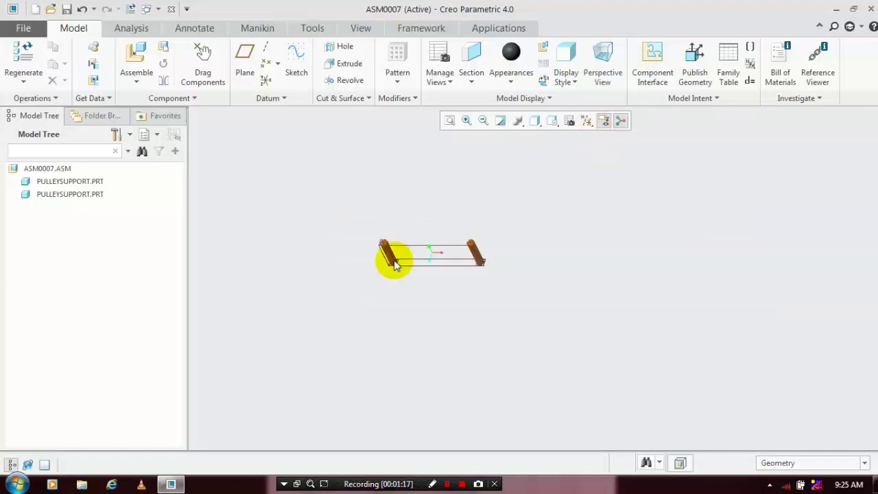
scroll(394, 266, "up", 5)
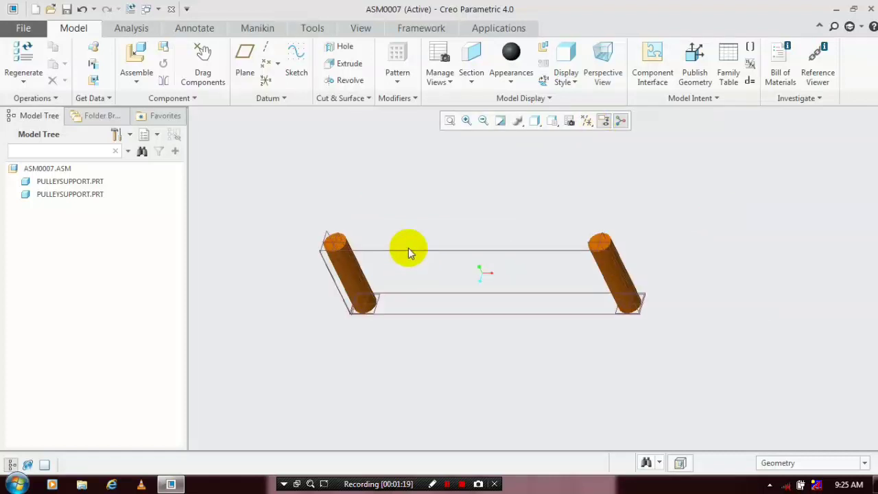
scroll(409, 251, "up", 2)
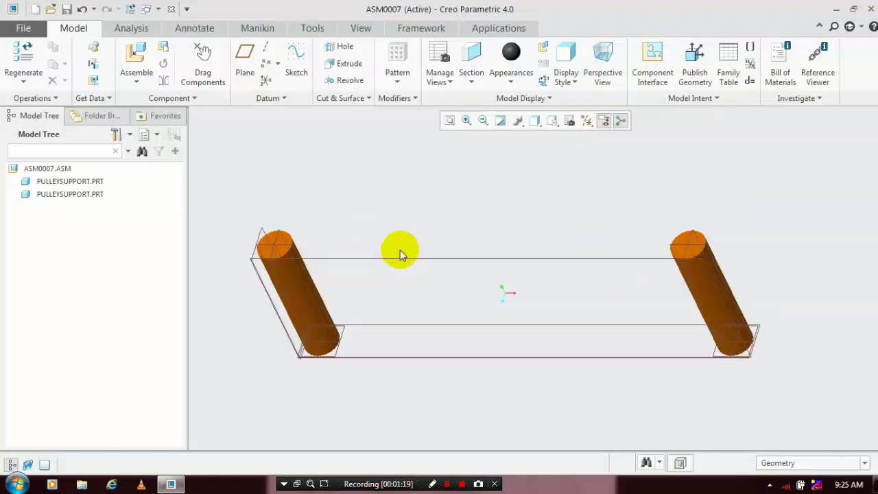
left_click(587, 122)
left_click(587, 195)
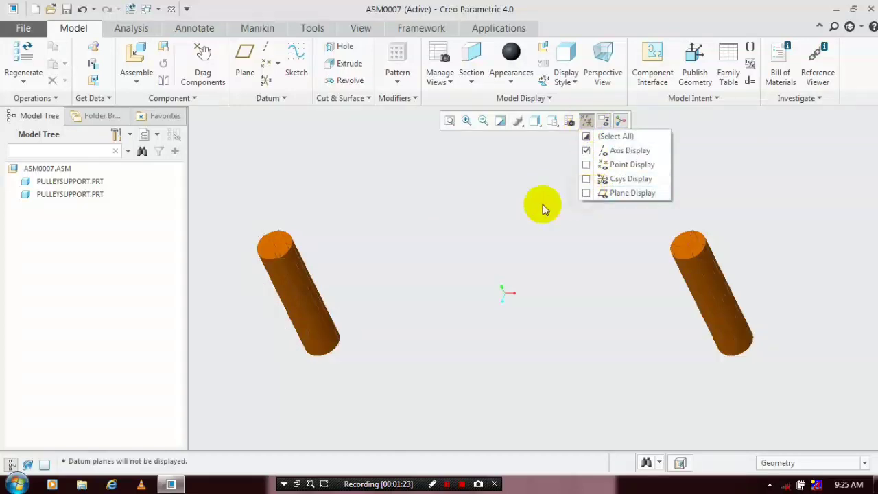
left_click(507, 208)
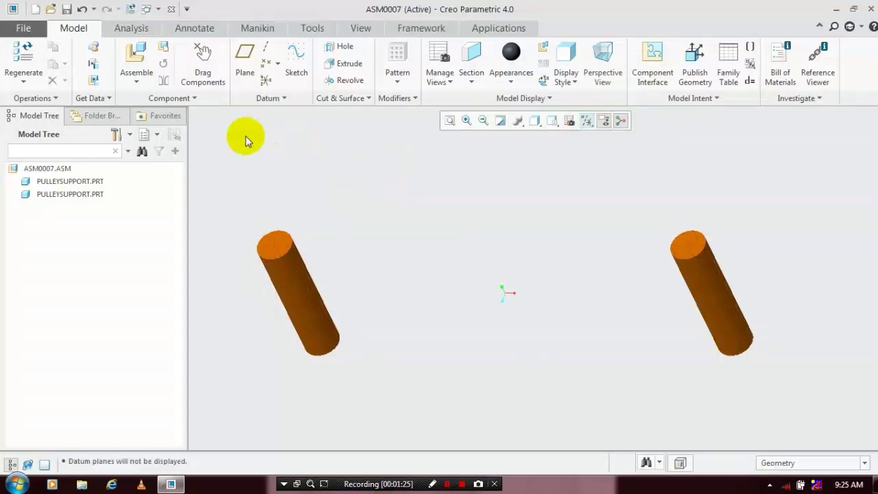
left_click(134, 81)
Load pulley.prt and drag it beside the left support rod, then hide the dragger
left_click(142, 100)
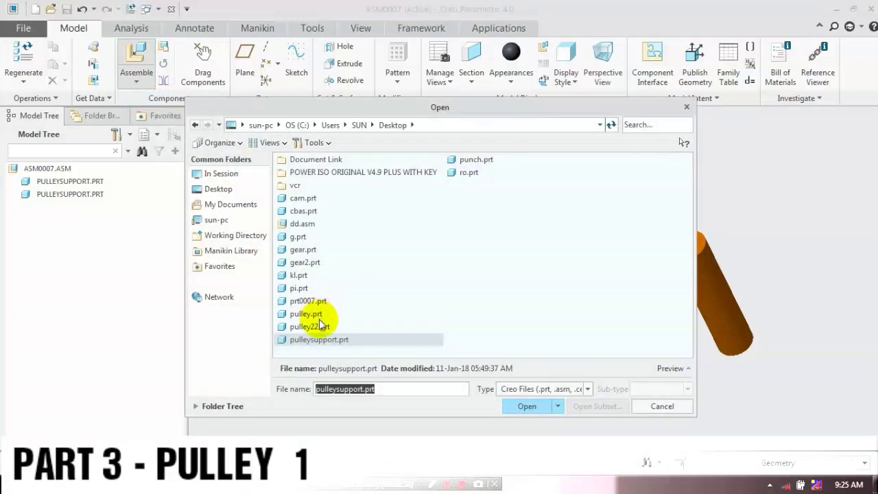
left_click(313, 315)
left_click(521, 406)
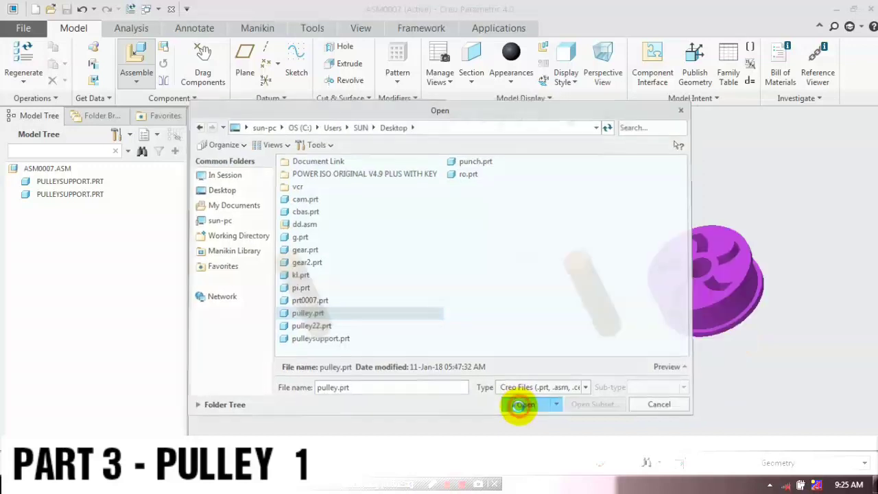
left_click_drag(643, 254, 267, 269)
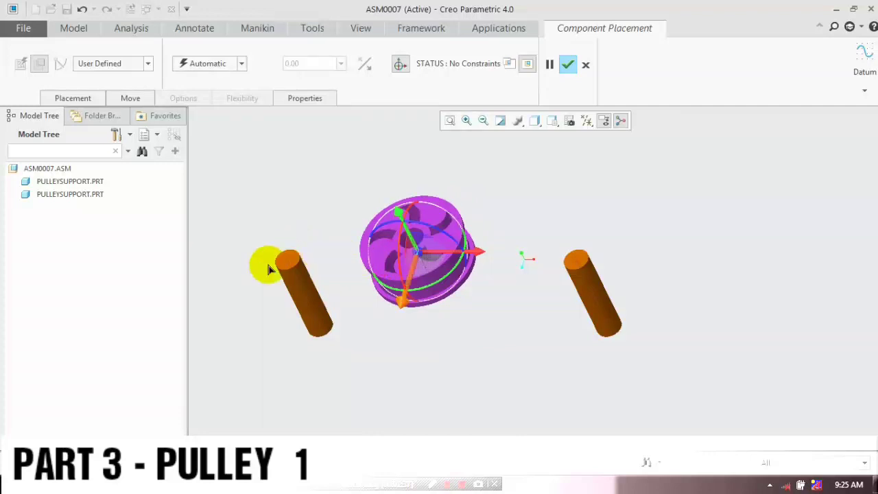
scroll(268, 269, "up", 5)
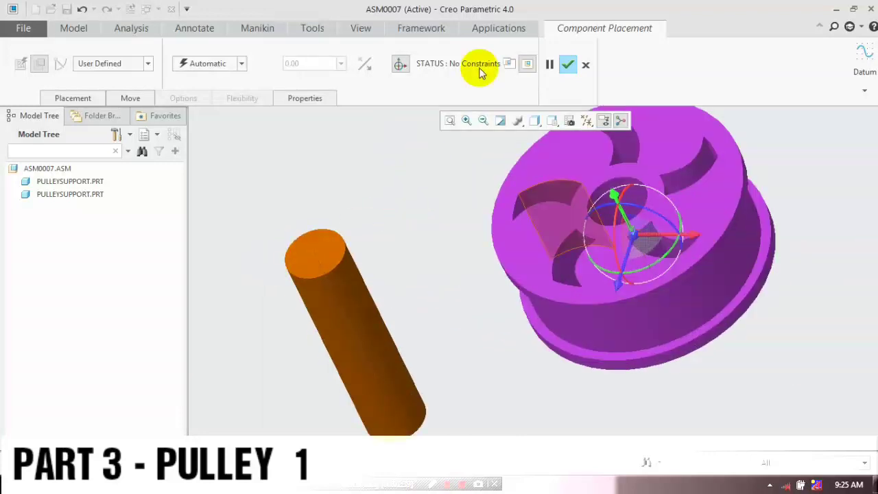
left_click(400, 64)
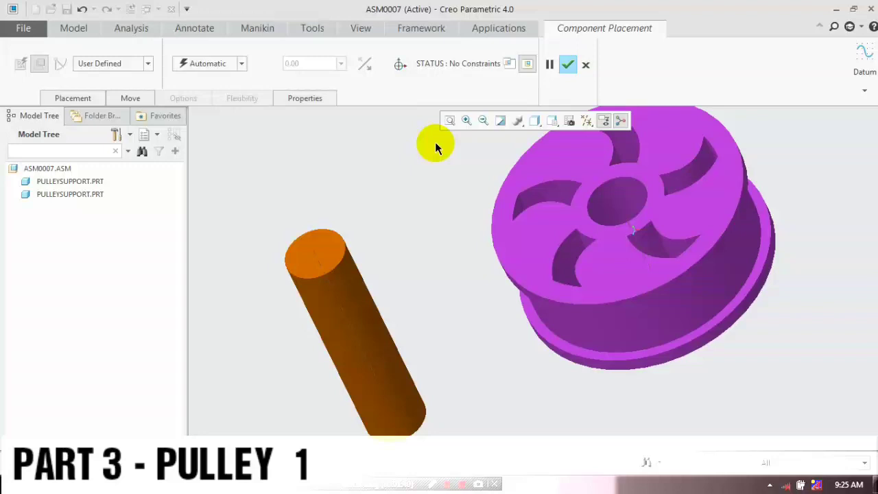
left_click(149, 64)
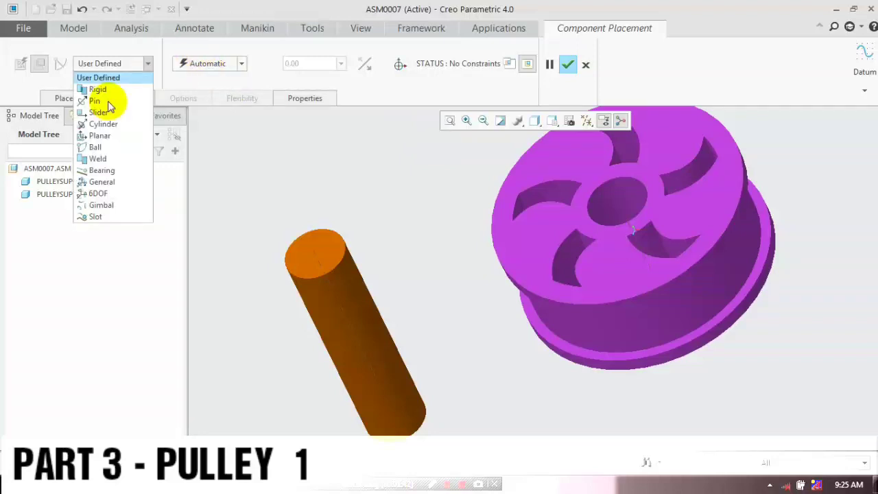
Set a Pin connection aligning the pulley's centre-hole axis with the left rod's axis
left_click(96, 101)
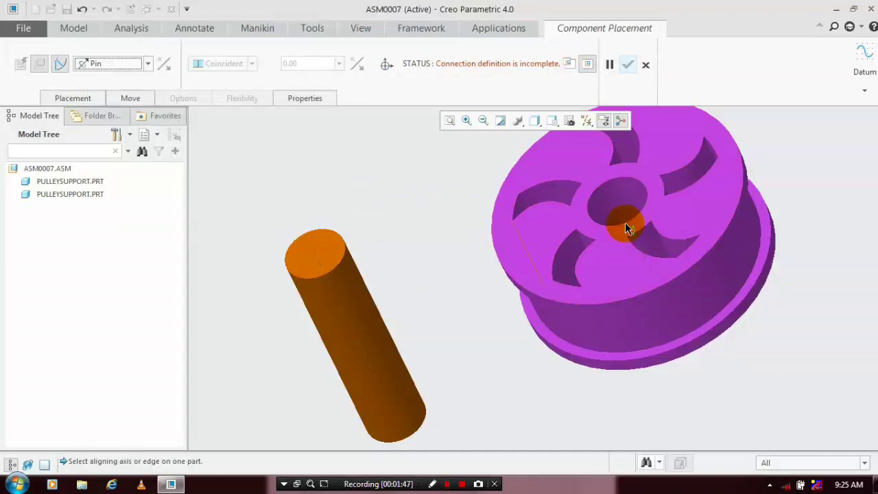
scroll(625, 223, "up", 2)
left_click(624, 223)
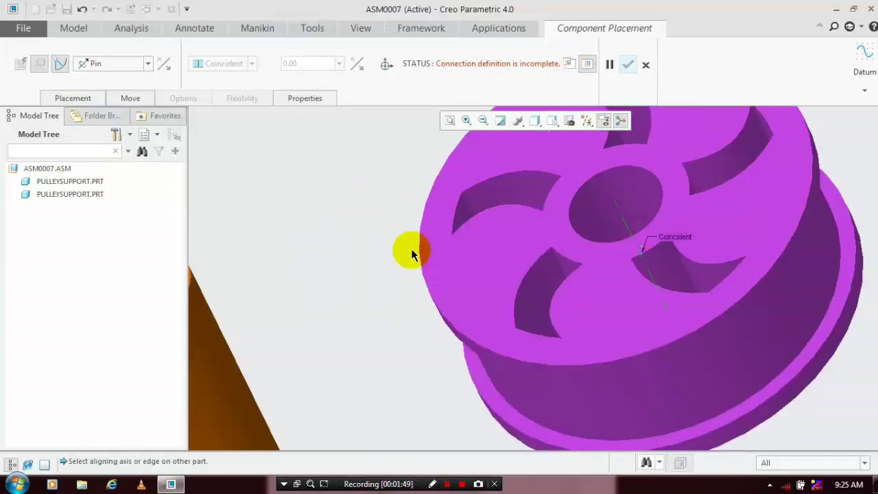
scroll(329, 237, "down", 3)
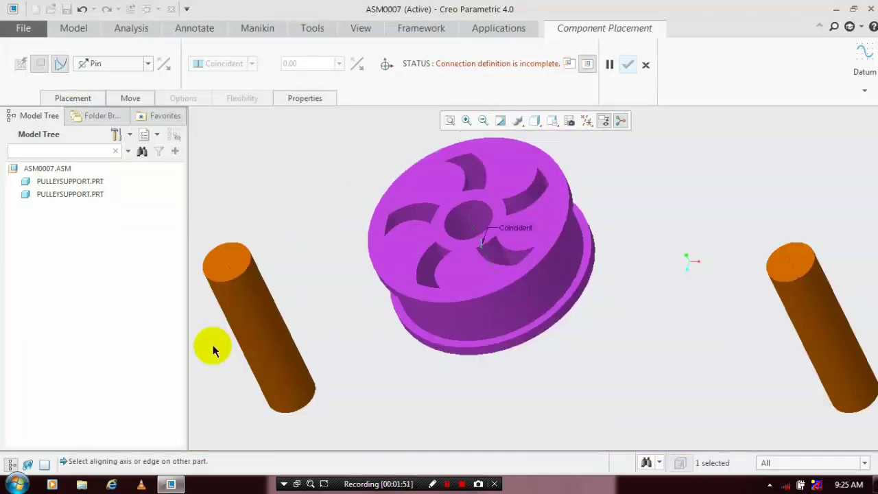
scroll(212, 348, "up", 4)
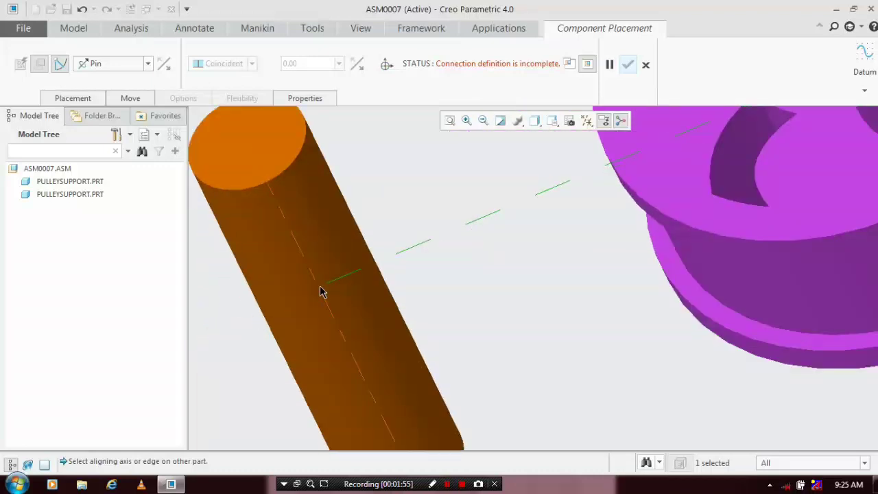
left_click(320, 288)
scroll(567, 359, "down", 3)
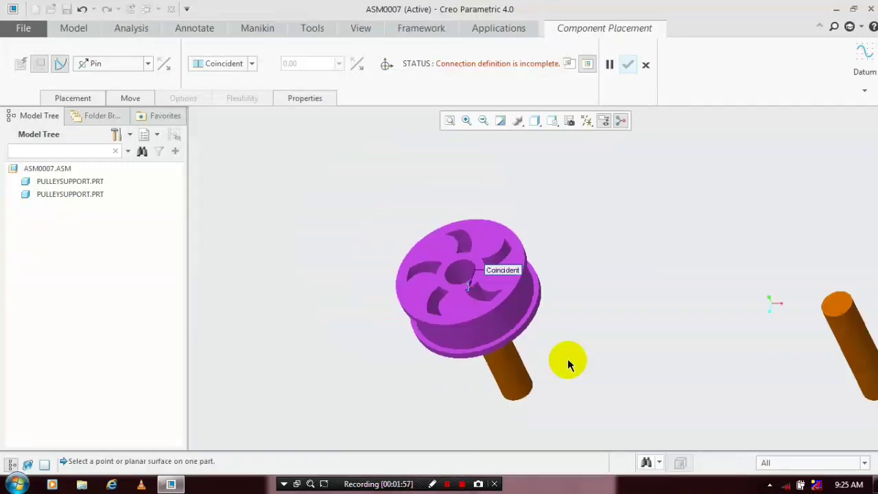
scroll(459, 284, "up", 3)
scroll(535, 334, "down", 4)
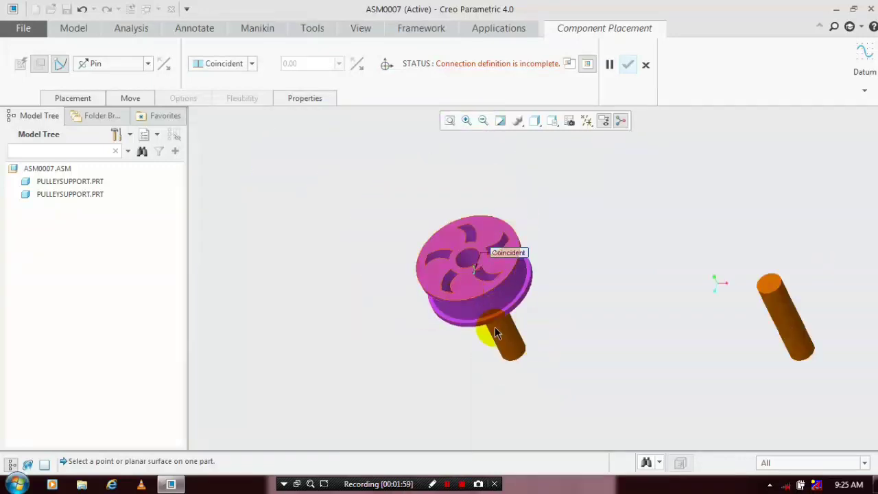
middle_click_drag(364, 220, 384, 265)
scroll(511, 305, "up", 5)
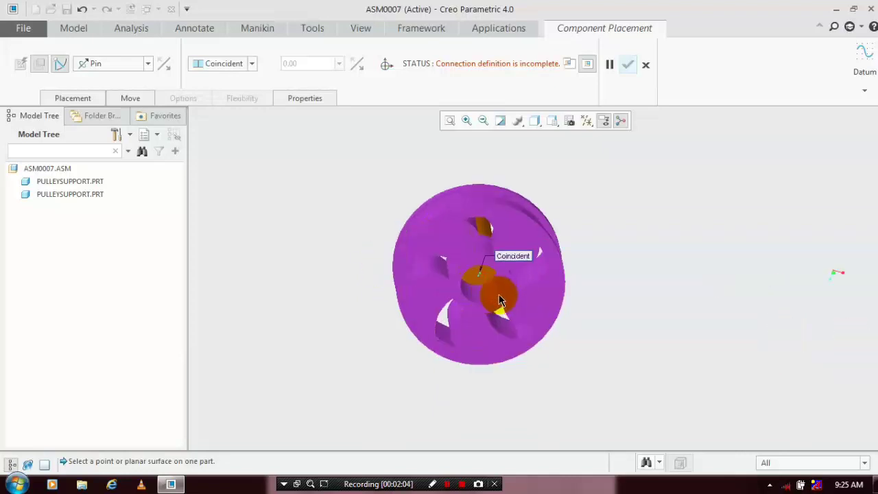
scroll(460, 288, "up", 3)
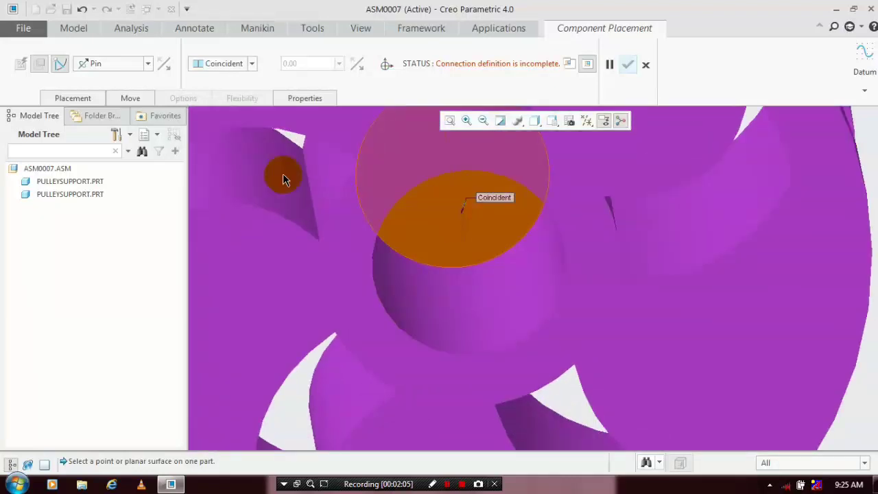
Mate the pulley face to the rod's end face as the Pin translation and finish placement
left_click(72, 98)
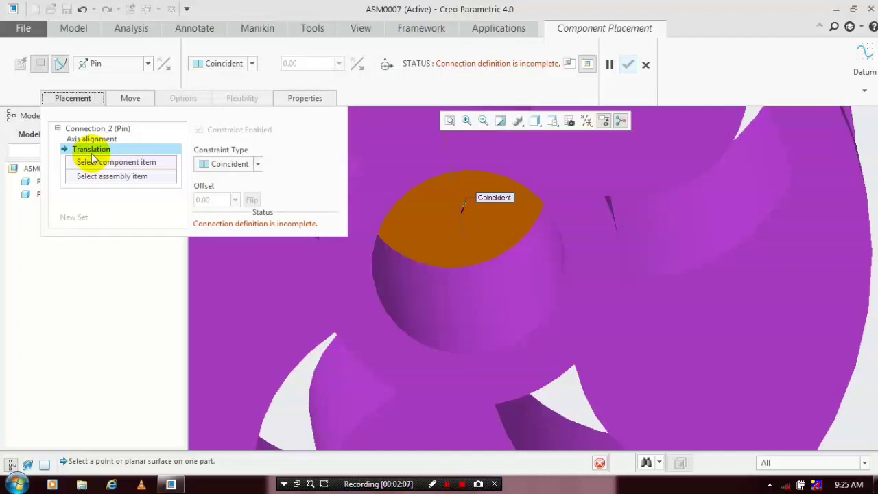
left_click(92, 156)
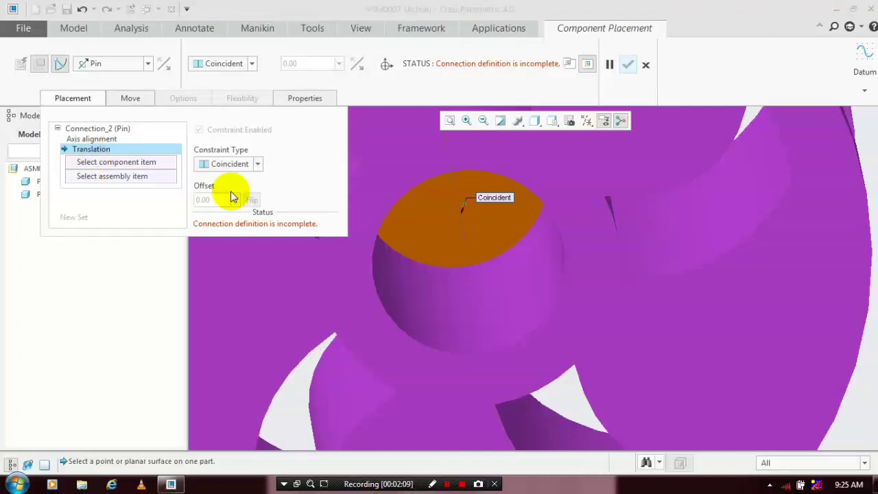
left_click(440, 243)
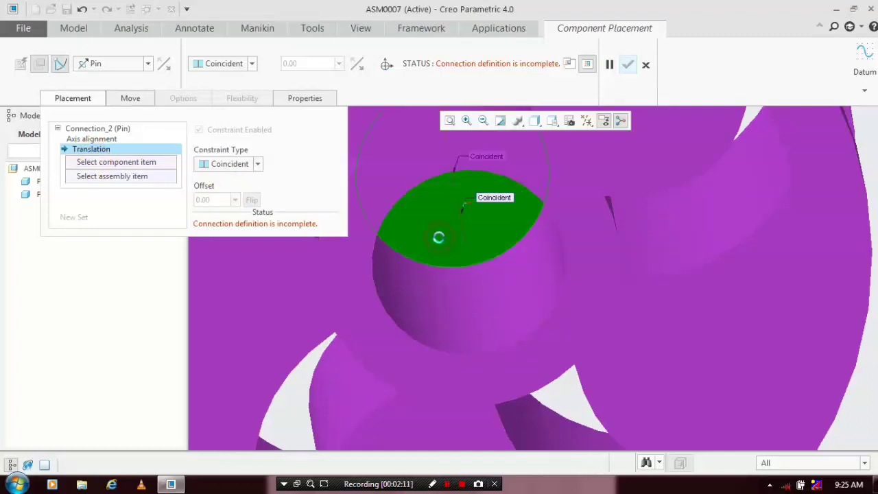
left_click(634, 348)
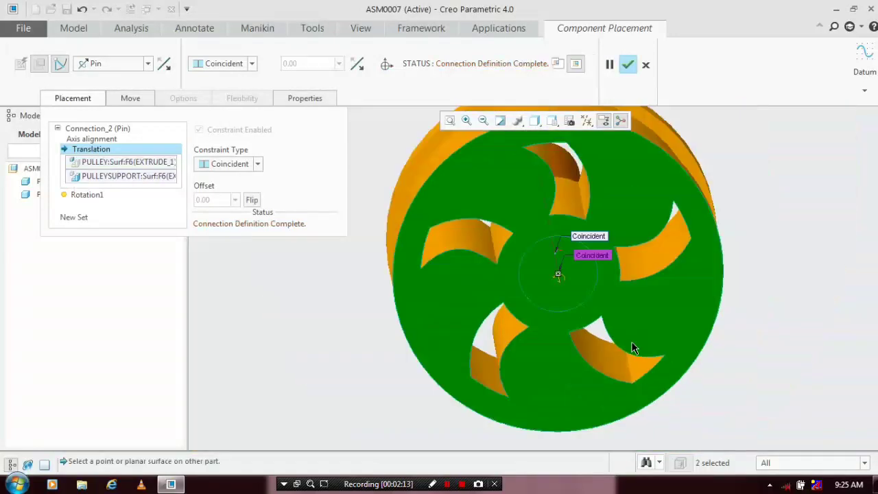
middle_click_drag(690, 290, 800, 270)
scroll(814, 269, "up", 3)
scroll(814, 268, "down", 2)
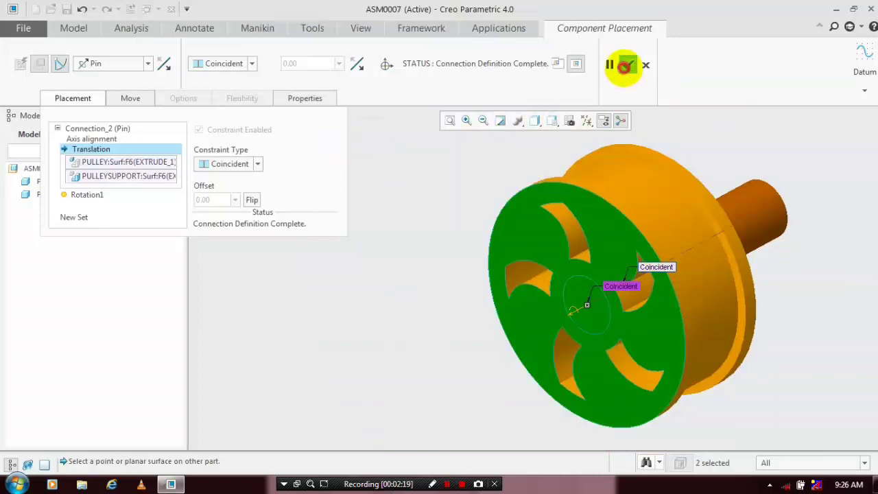
left_click(625, 65)
scroll(809, 254, "down", 4)
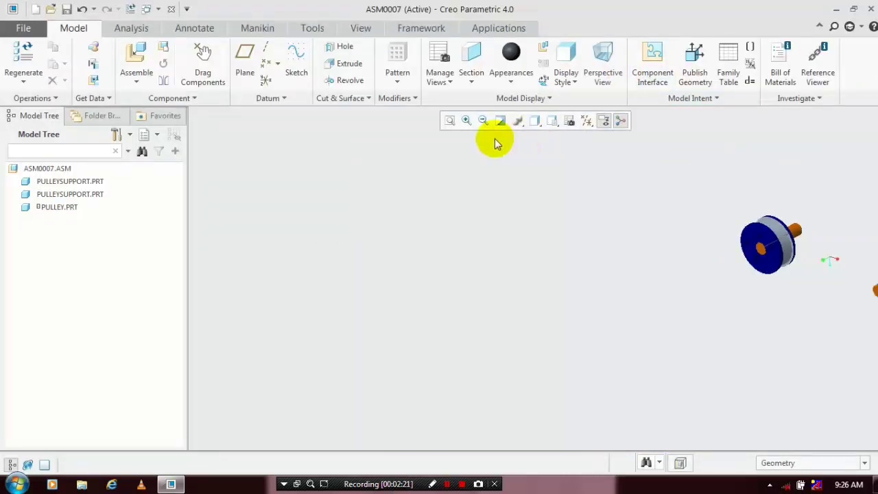
Refit the assembly view and load pulley22.prt for placement
left_click(448, 120)
scroll(612, 305, "up", 1)
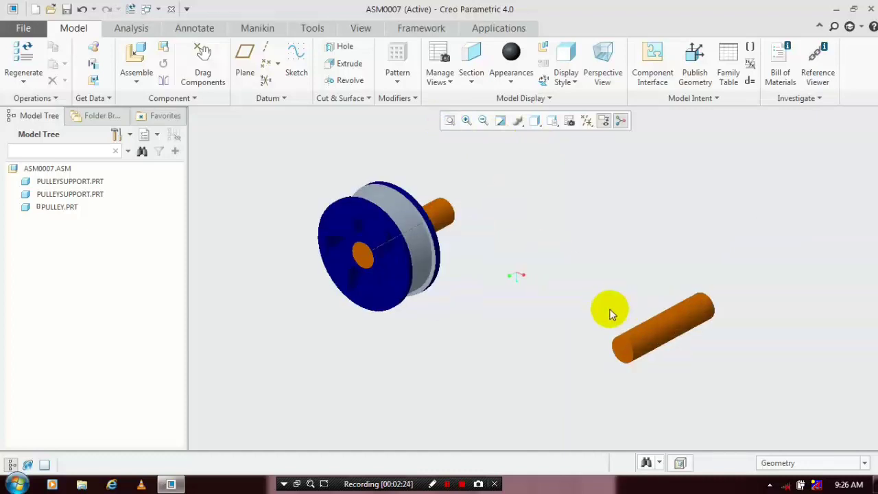
scroll(612, 315, "up", 1)
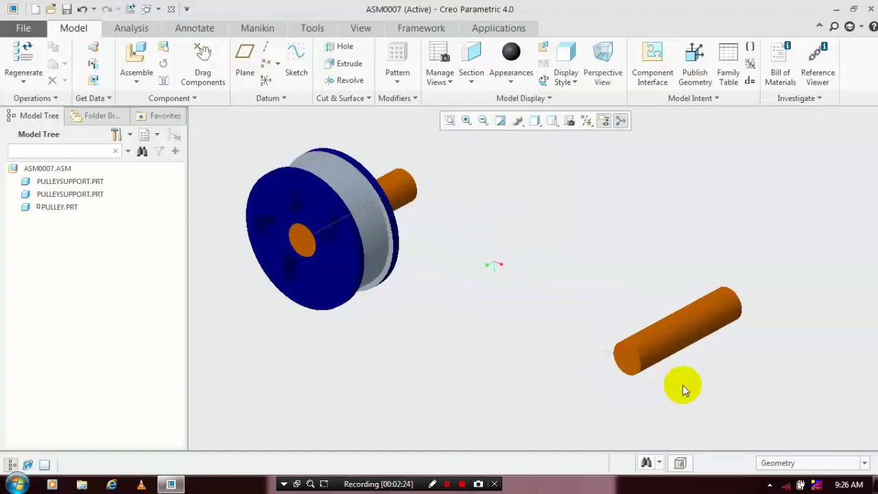
left_click(147, 81)
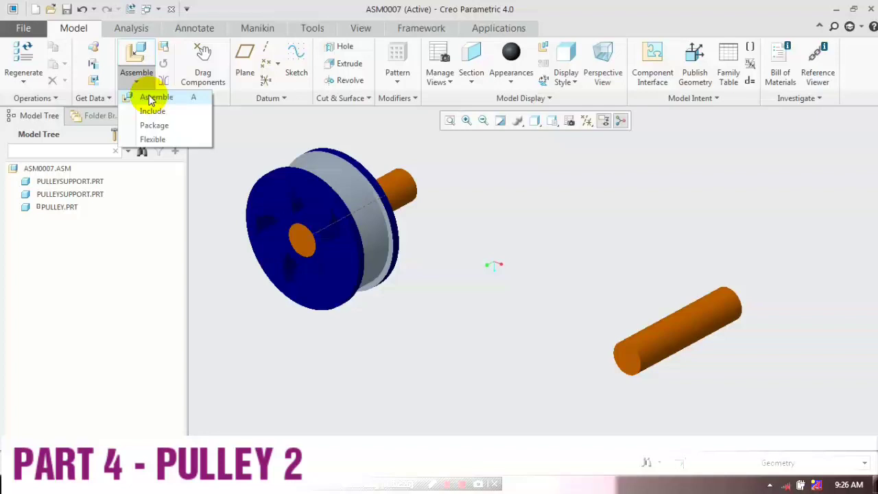
left_click(151, 100)
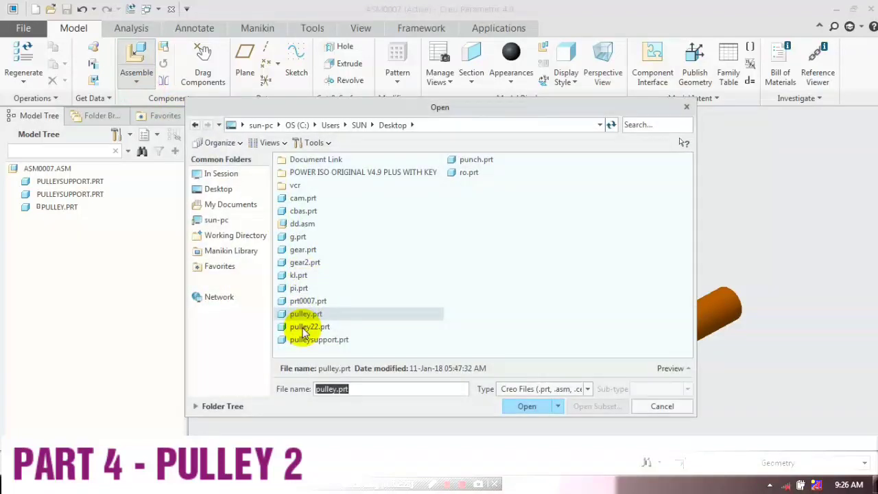
left_click(304, 329)
left_click(527, 406)
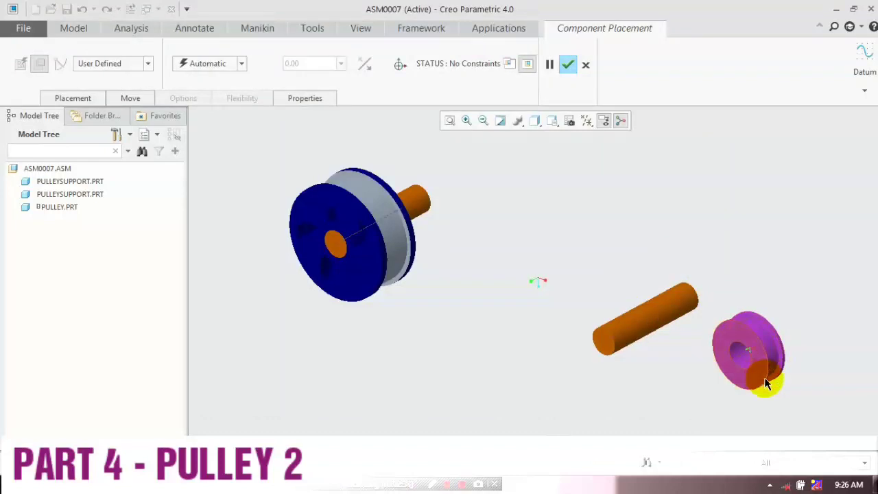
scroll(765, 381, "up", 2)
scroll(765, 380, "down", 4)
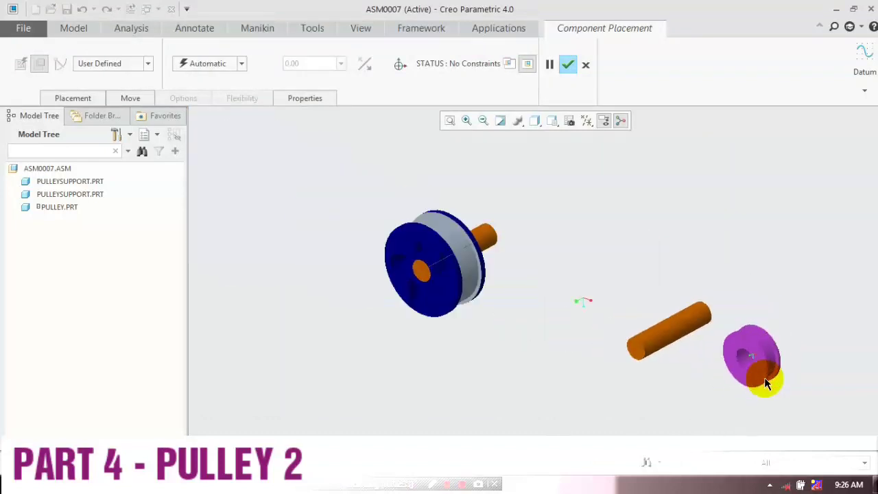
Drag the pink pulley beside the right support rod's end with its bore facing the shaft
left_click(398, 71)
mouse_move(699, 352)
left_mouse_down()
mouse_move(682, 402)
mouse_move(721, 415)
mouse_move(759, 373)
mouse_move(628, 346)
mouse_move(621, 356)
mouse_move(636, 384)
left_mouse_up()
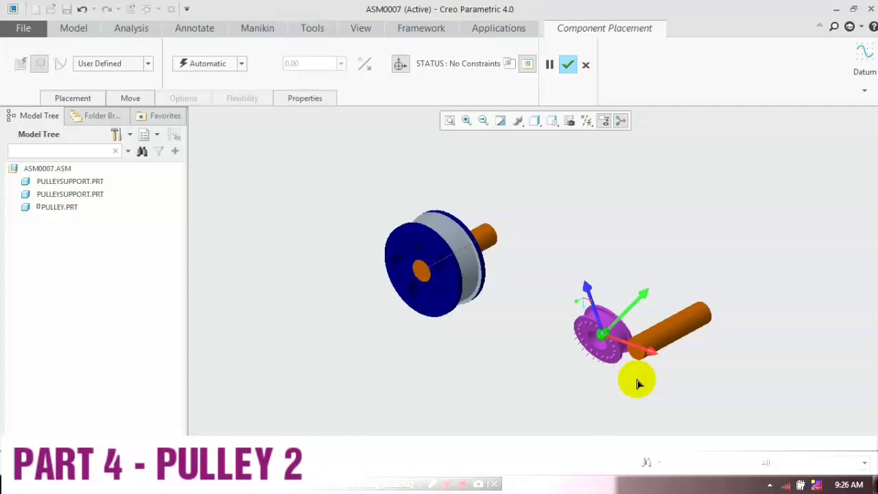
scroll(636, 381, "down", 4)
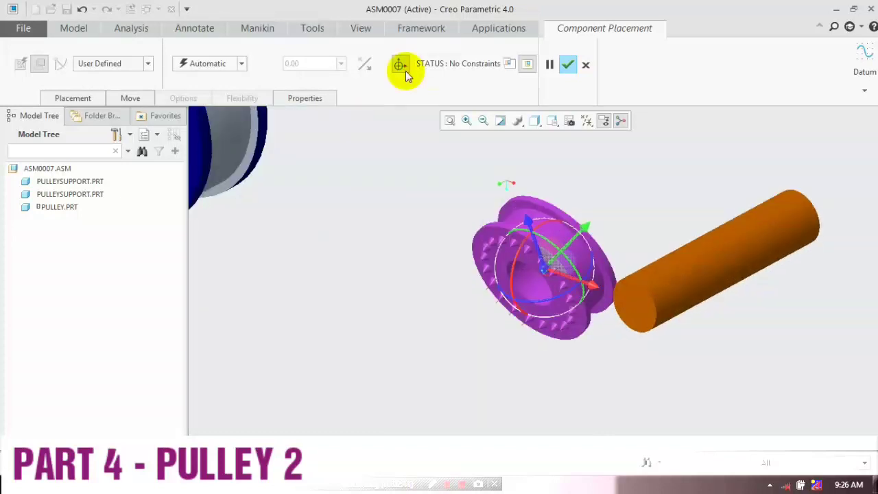
left_click(401, 65)
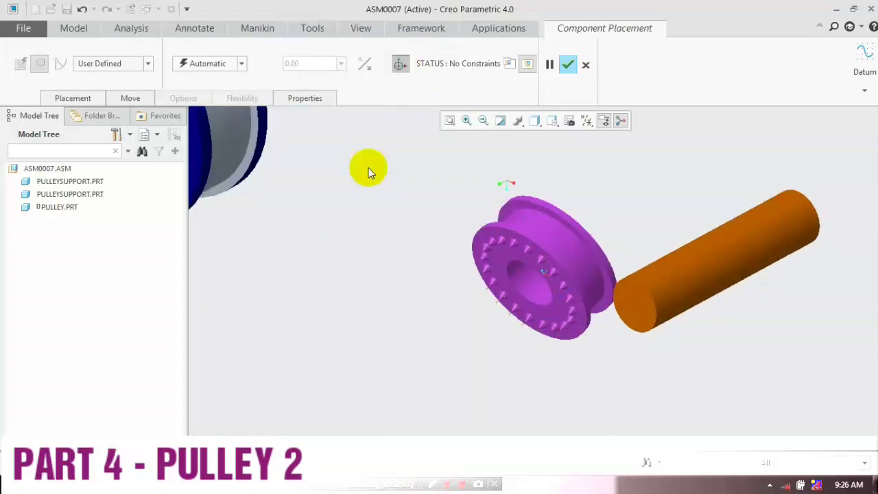
left_click(133, 78)
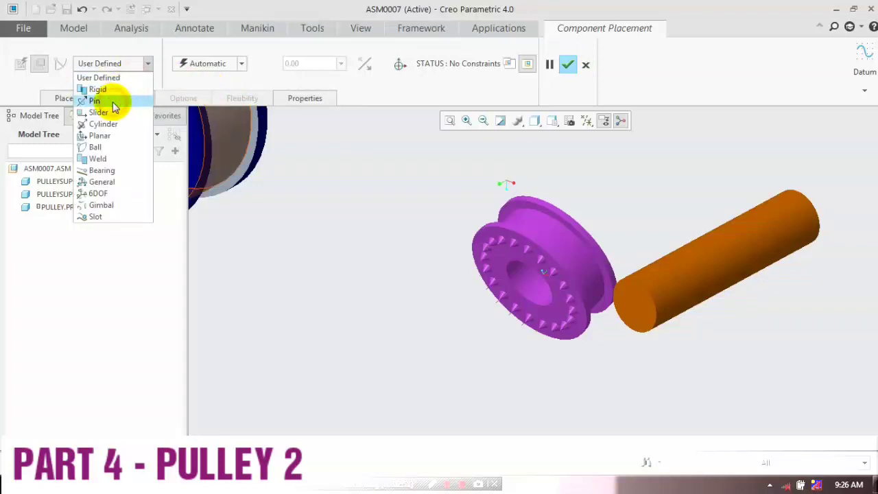
Give the pink pulley a Pin connection with its bore aligned on the second shaft's axis
left_click(96, 101)
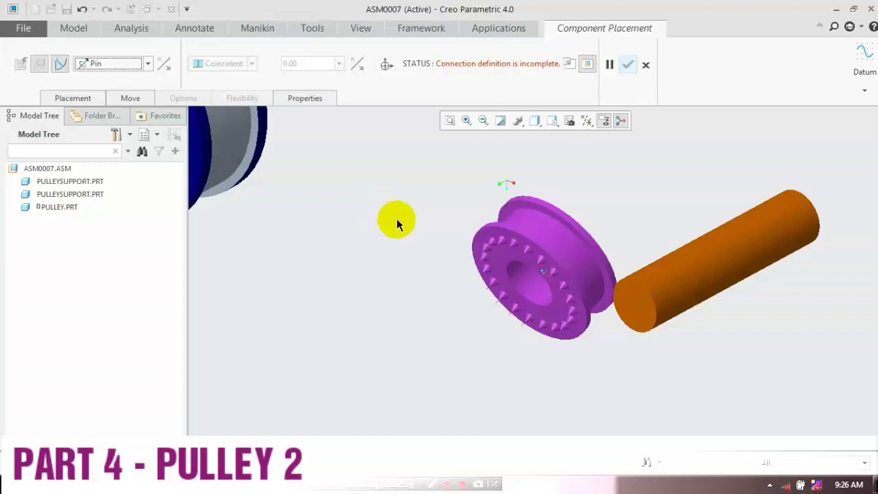
middle_click_drag(404, 303, 477, 303)
left_click(564, 321)
middle_click_drag(412, 372, 407, 344)
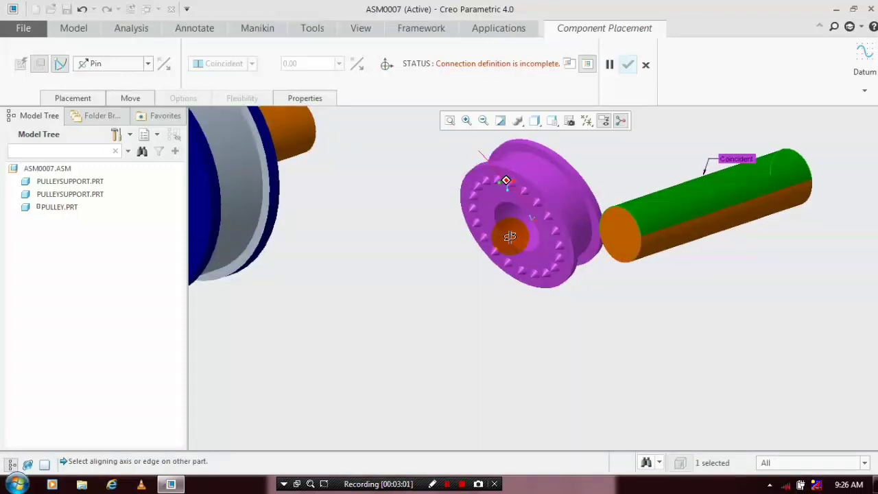
left_click(513, 238)
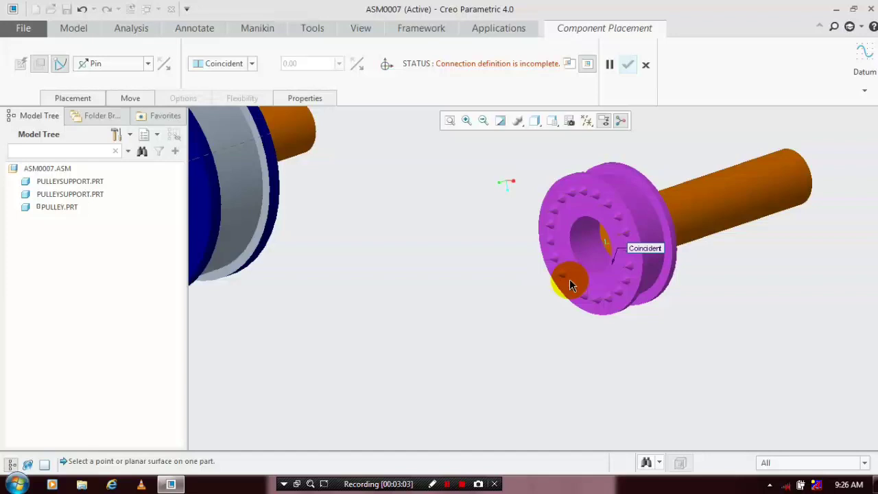
scroll(569, 282, "down", 3)
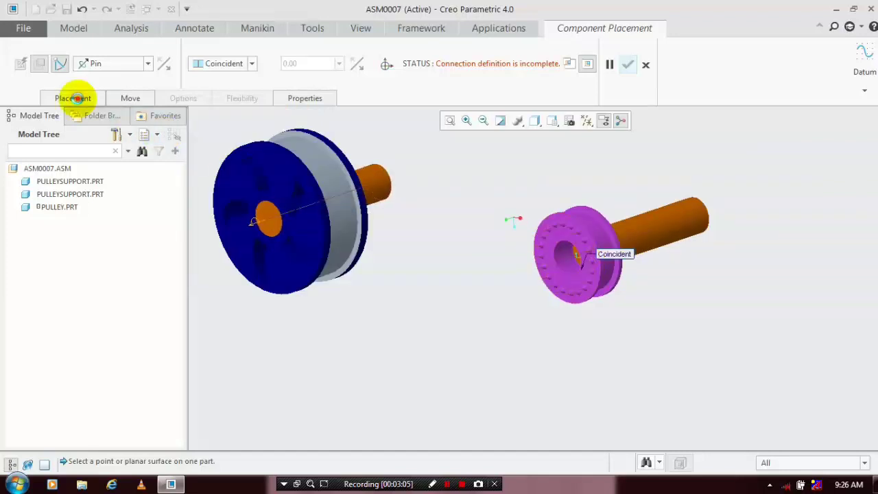
Make the shaft end face and the pulley face coincident for the Pin translation
left_click(73, 98)
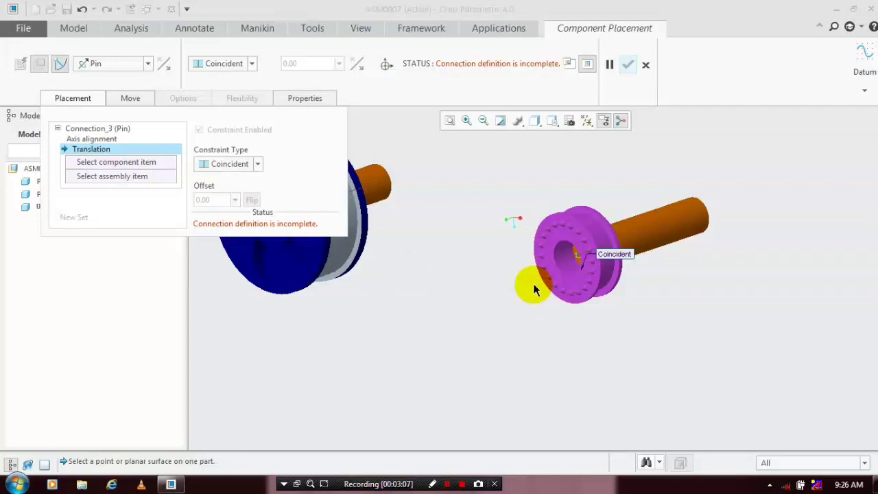
middle_click_drag(533, 283, 522, 271)
scroll(684, 261, "down", 1)
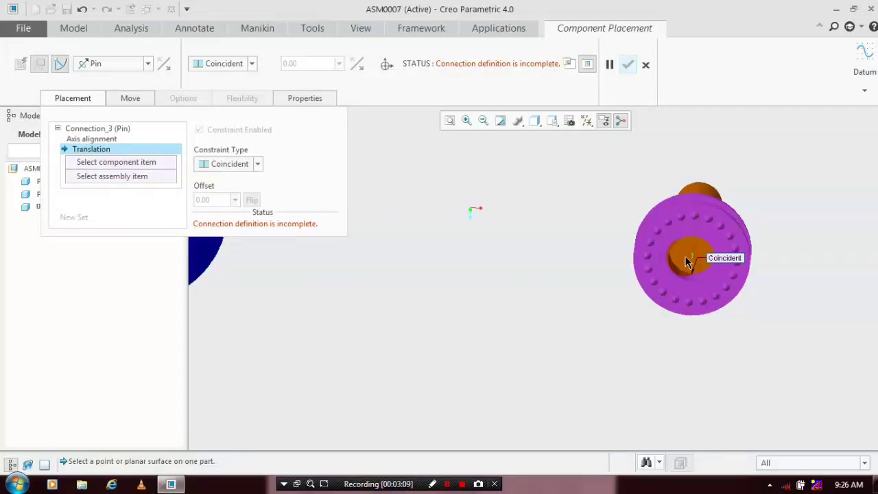
scroll(687, 262, "down", 2)
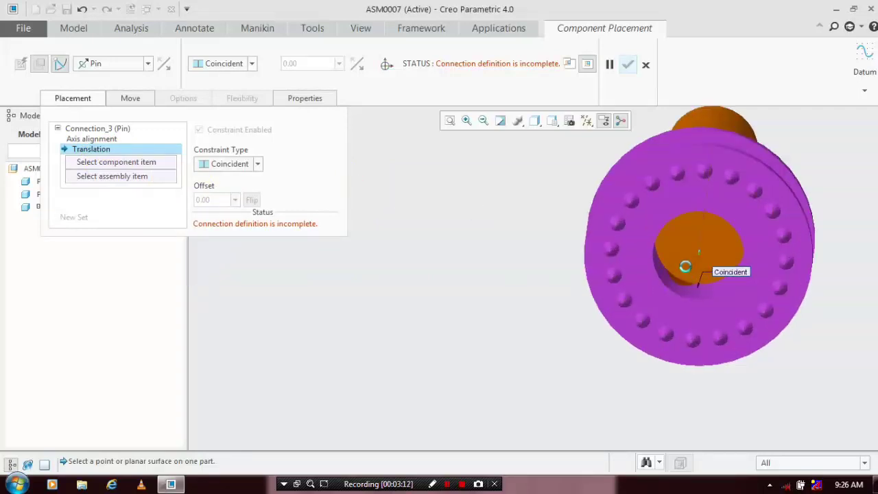
left_click(685, 266)
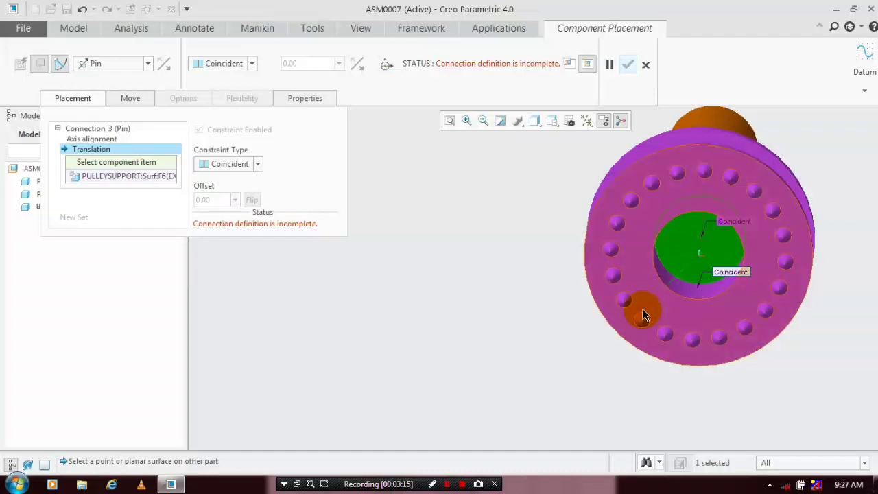
left_click(643, 316)
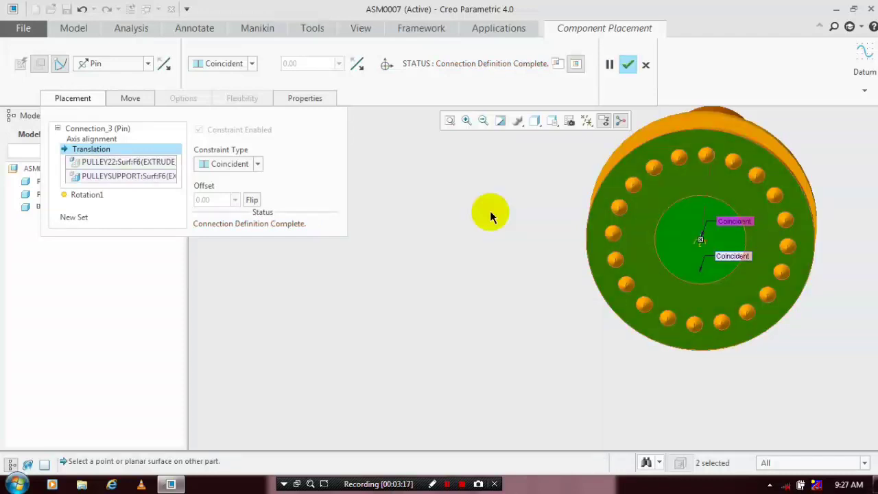
Confirm the placement of PULLEY22.PRT with both pulleys in view
left_click(451, 123)
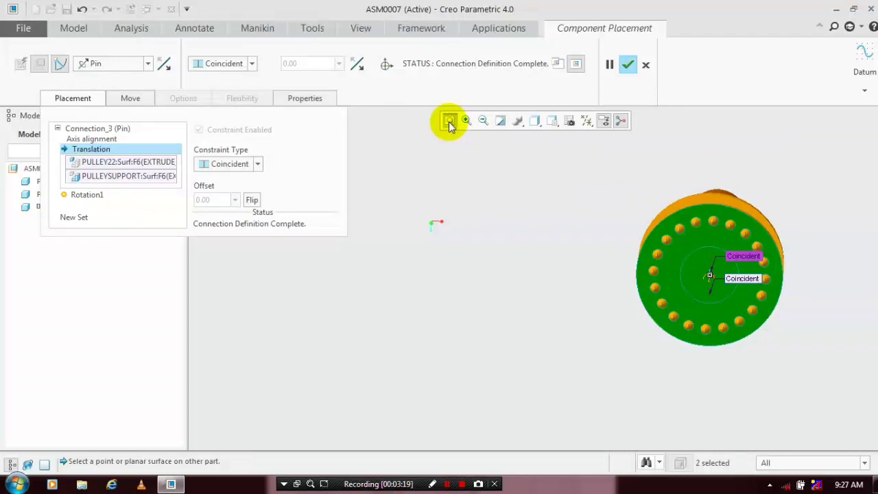
left_click(448, 121)
left_click_drag(677, 298, 635, 322, "ctrl+alt")
middle_click_drag(635, 322, 623, 278)
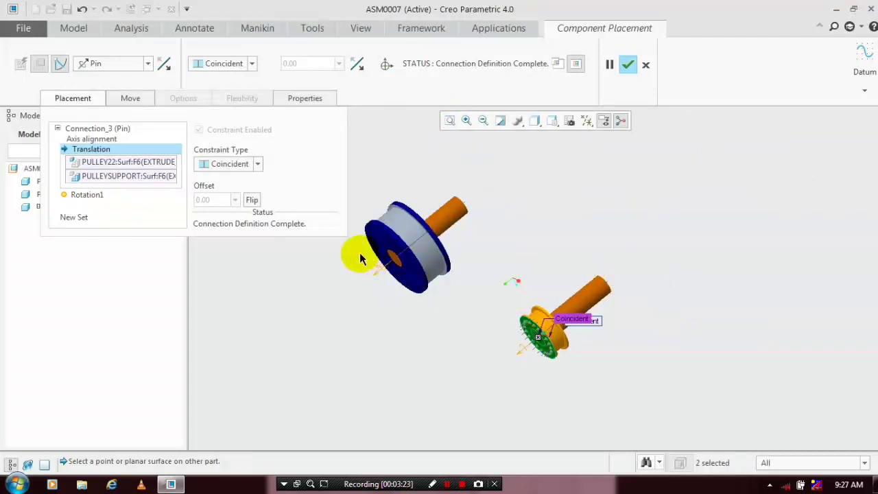
scroll(361, 261, "up", 2)
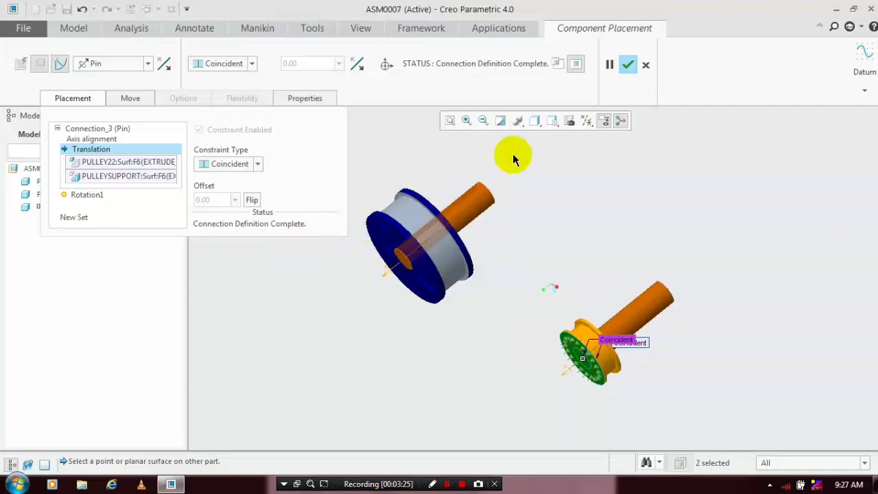
left_click(629, 65)
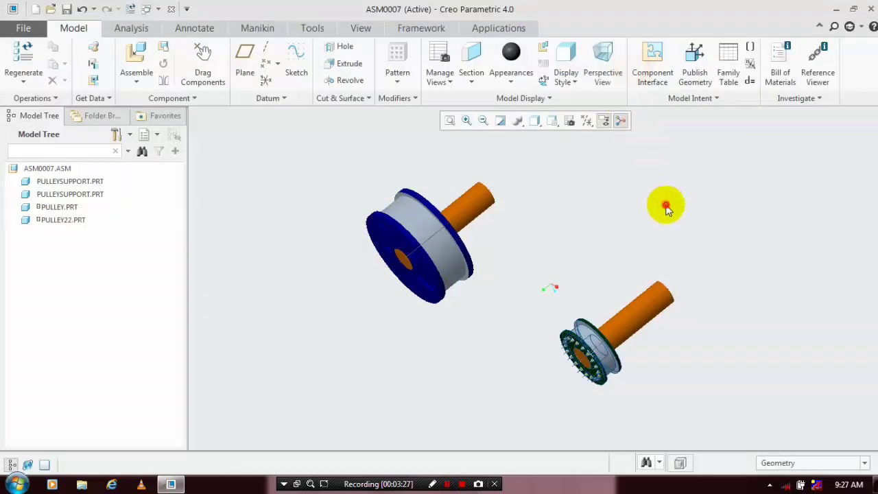
Enter the Mechanism application from Applications to bring up the Mechanism Tree
middle_click_drag(500, 339, 489, 337)
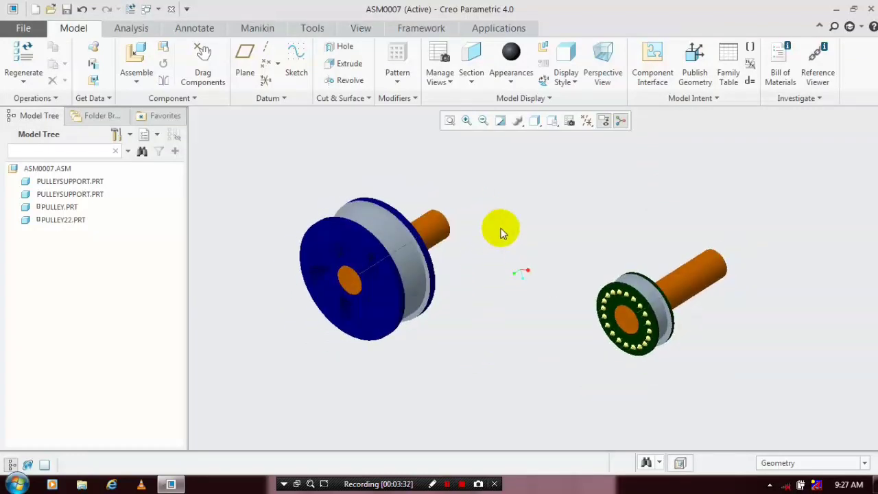
scroll(731, 322, "up", 2)
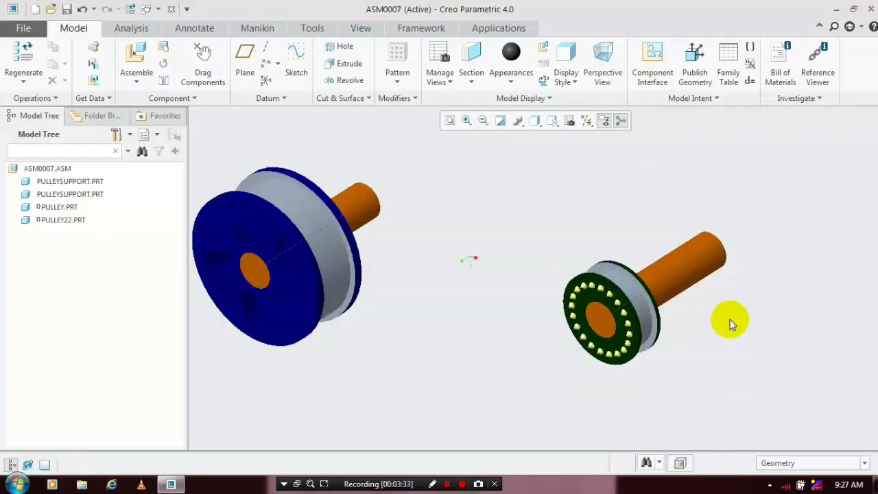
left_click(500, 29)
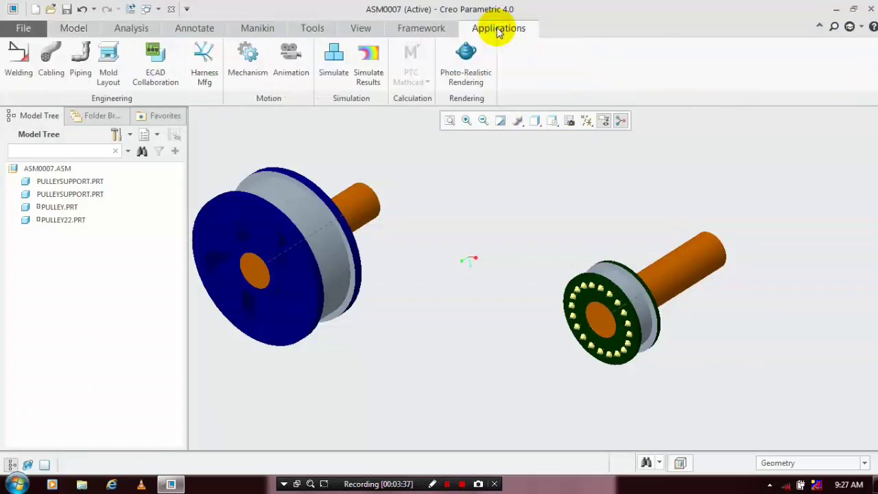
left_click(249, 65)
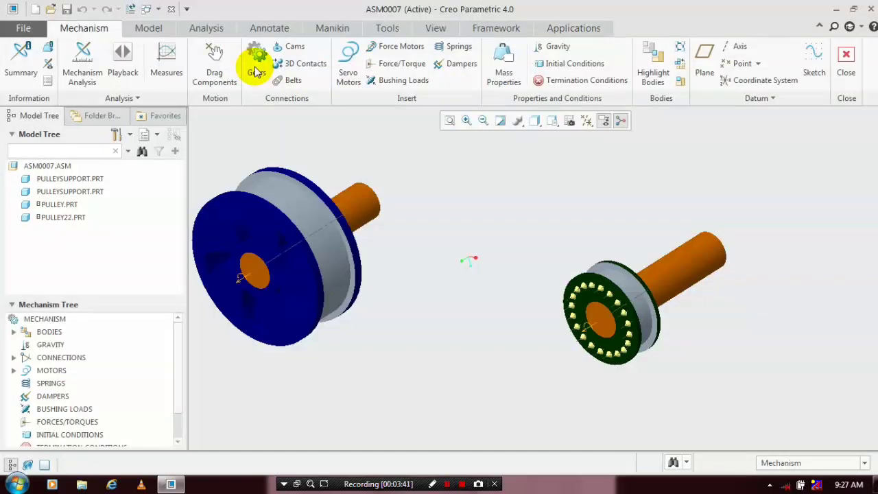
Create BELT_1 wrapping the grooves of the left and right pulleys
left_click(295, 83)
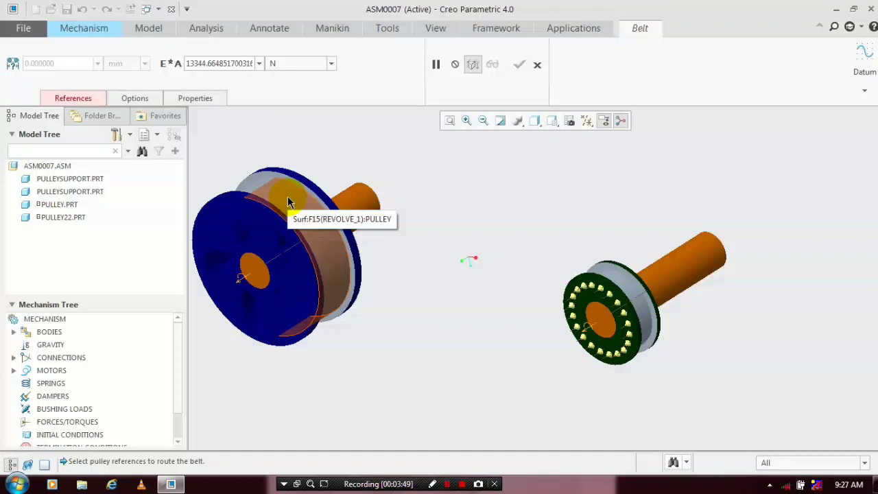
left_click(83, 98)
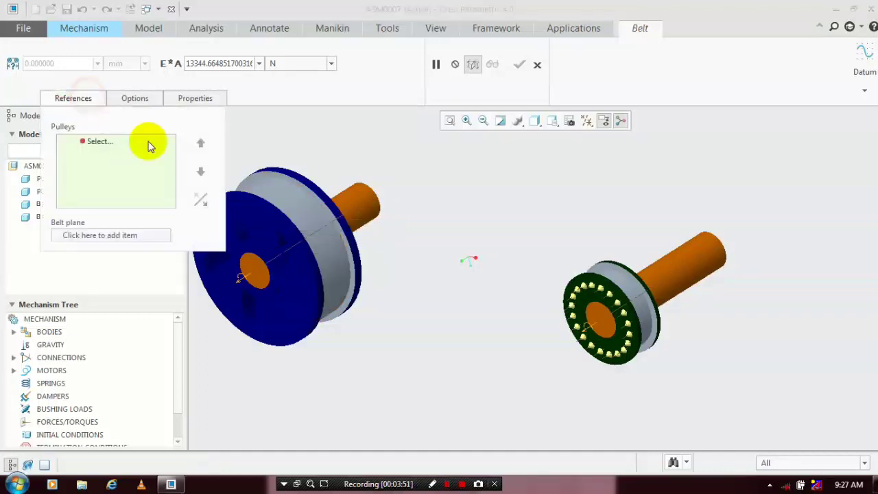
left_click(303, 214)
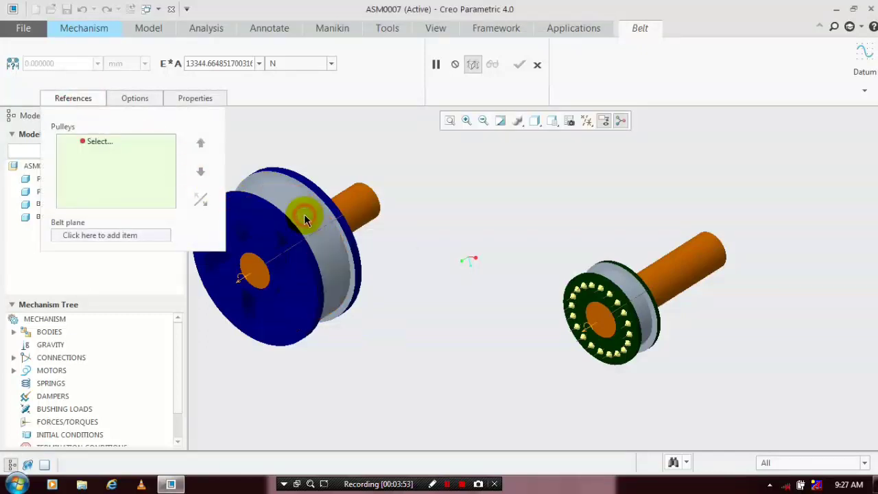
left_click(612, 274)
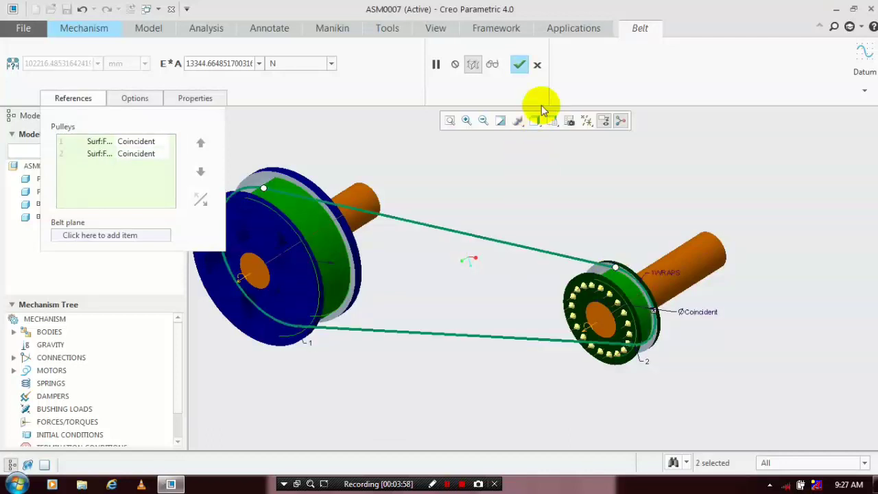
left_click(520, 64)
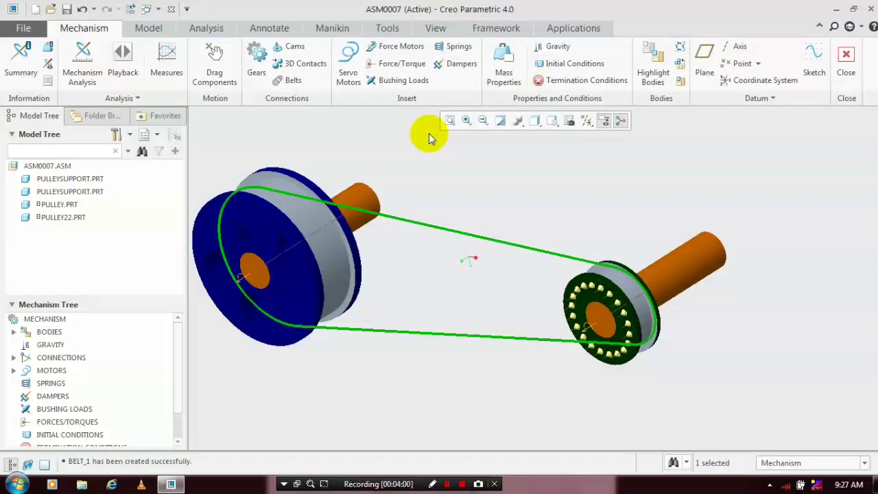
left_click(214, 75)
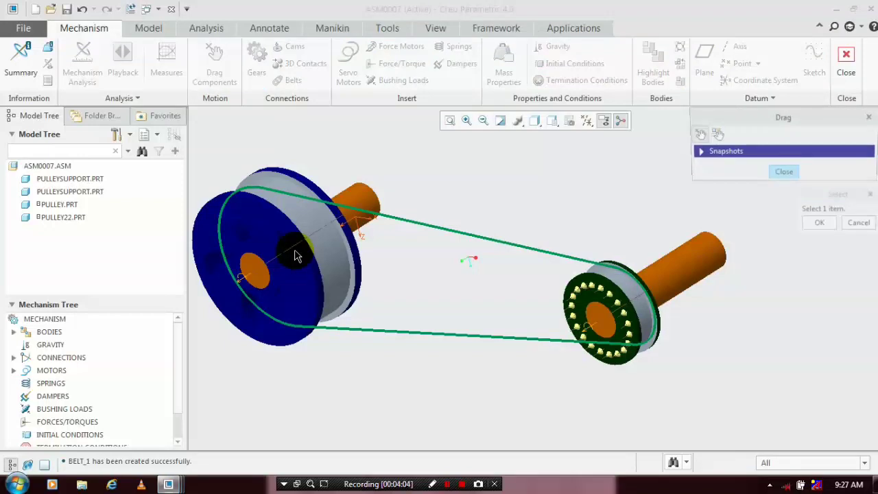
left_click(295, 257)
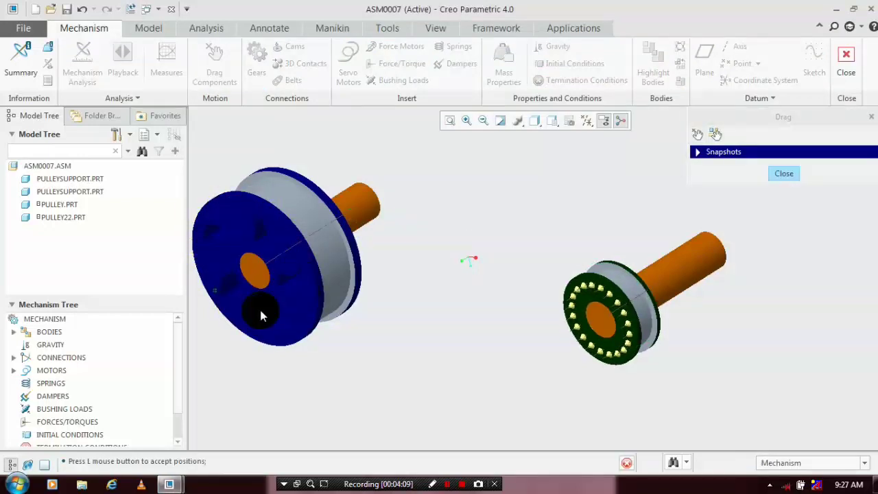
left_click(745, 244)
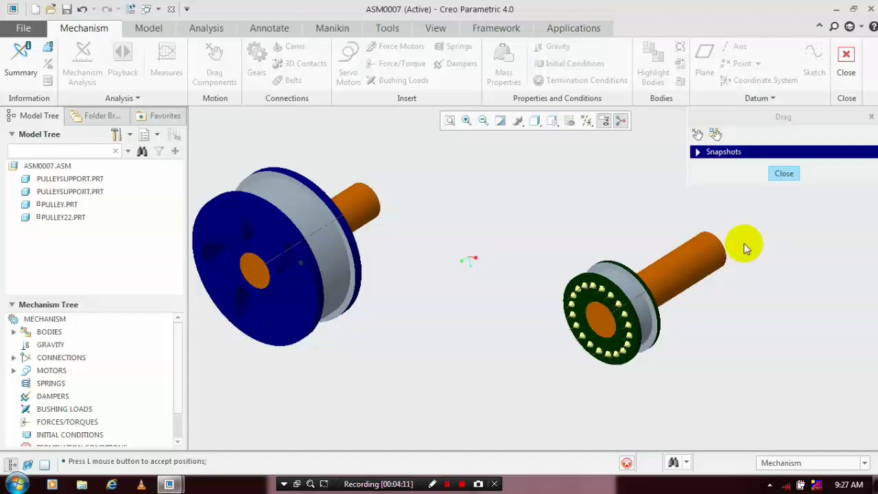
left_click(783, 173)
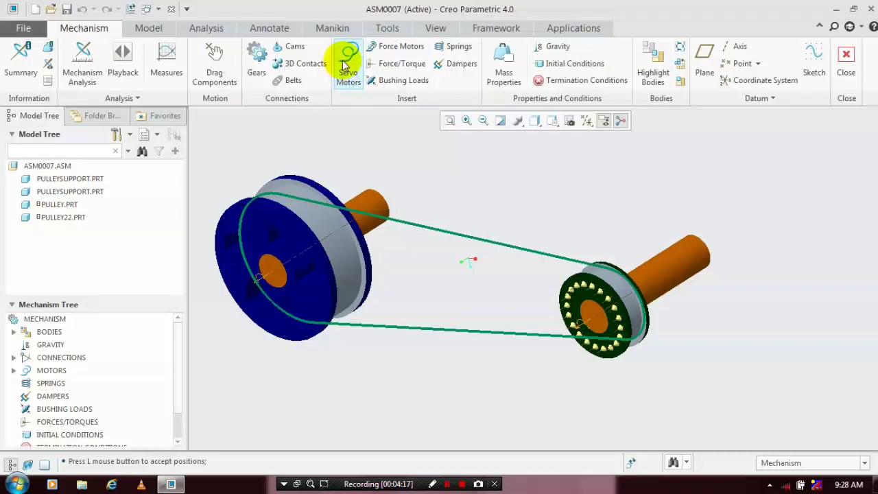
Add servo Motor_1 on the small pulley's axis with constant Angular Velocity A = 35 deg/sec
left_click(347, 63)
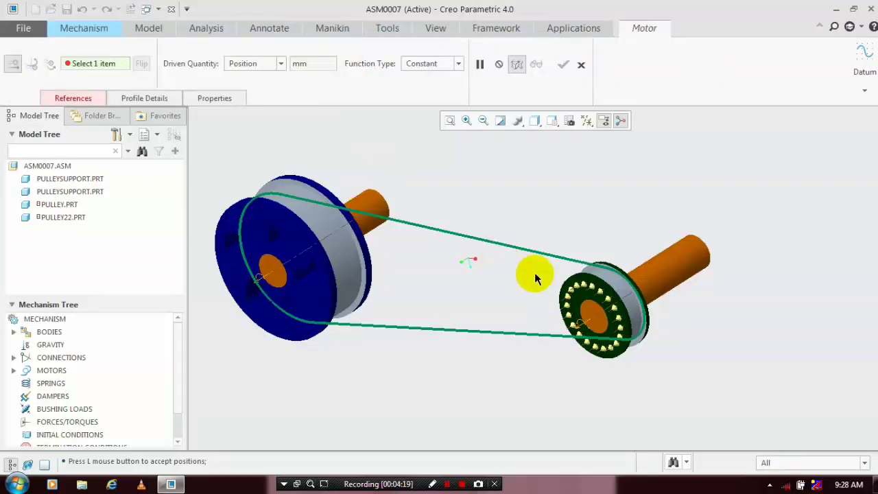
left_click(579, 328)
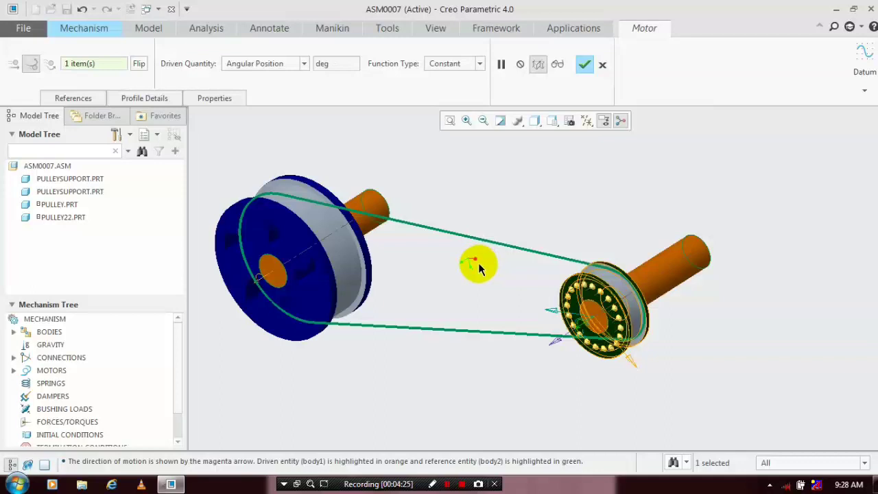
left_click(130, 98)
left_click(211, 143)
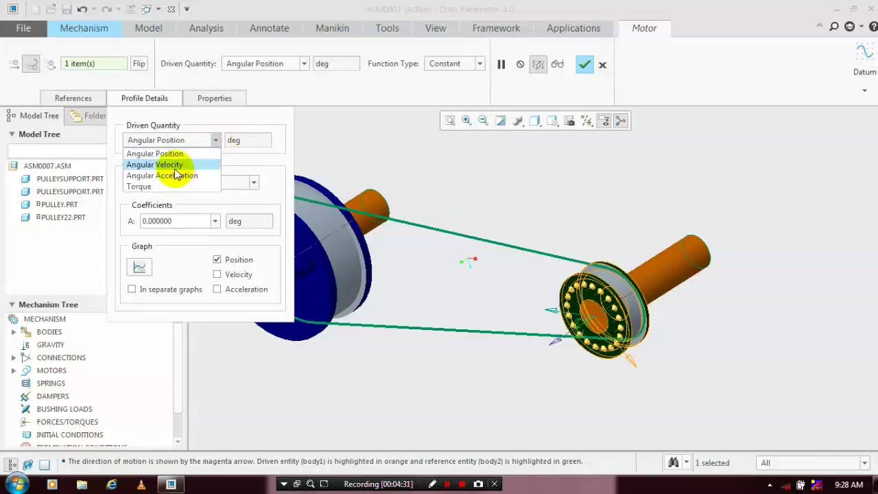
left_click(166, 165)
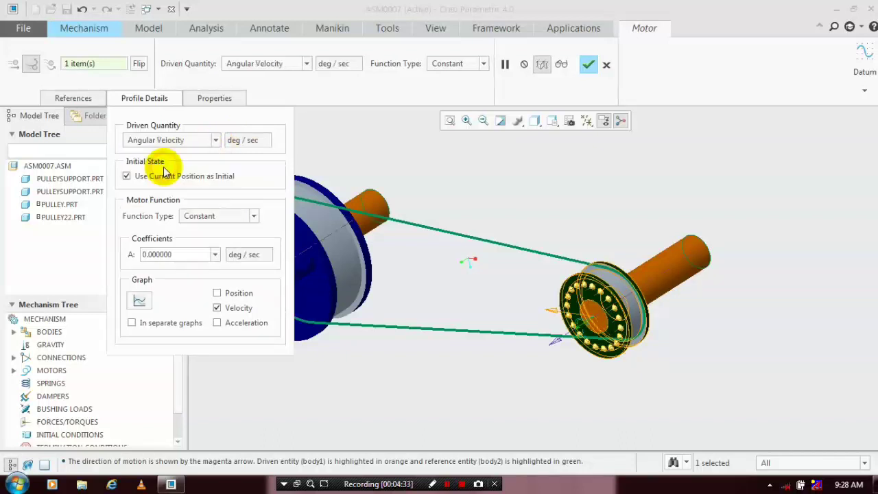
double_click(180, 254)
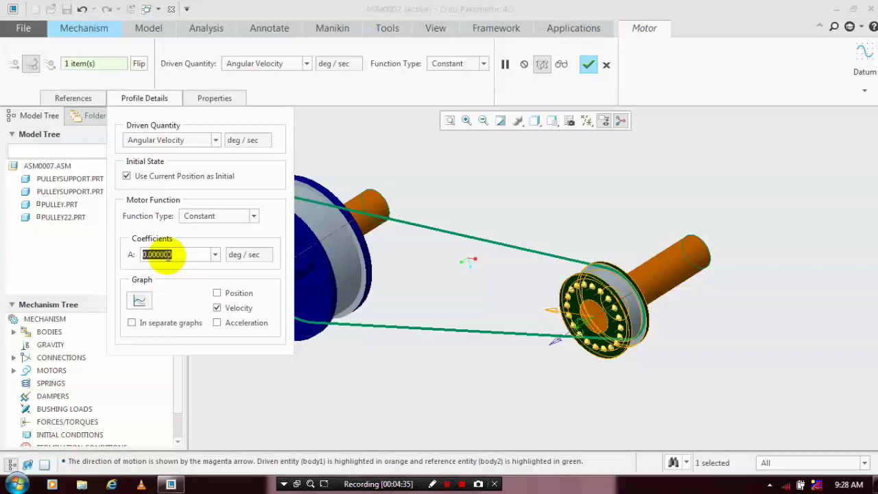
type("35")
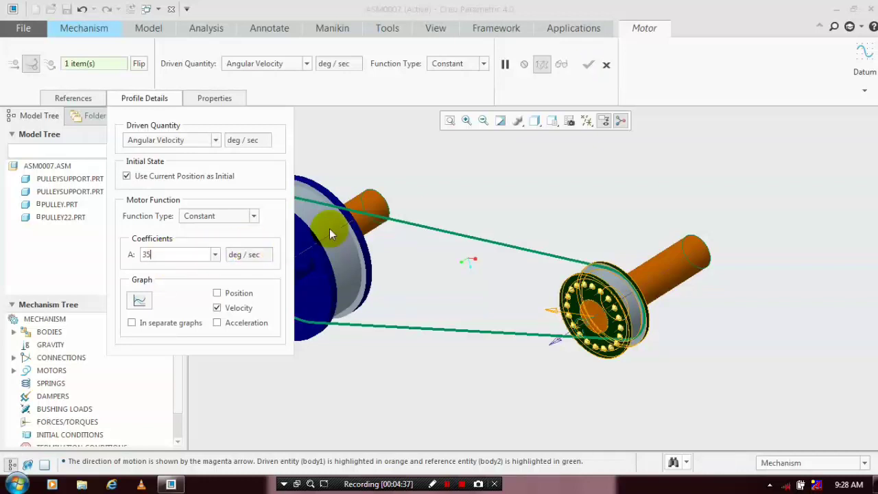
left_click(348, 165)
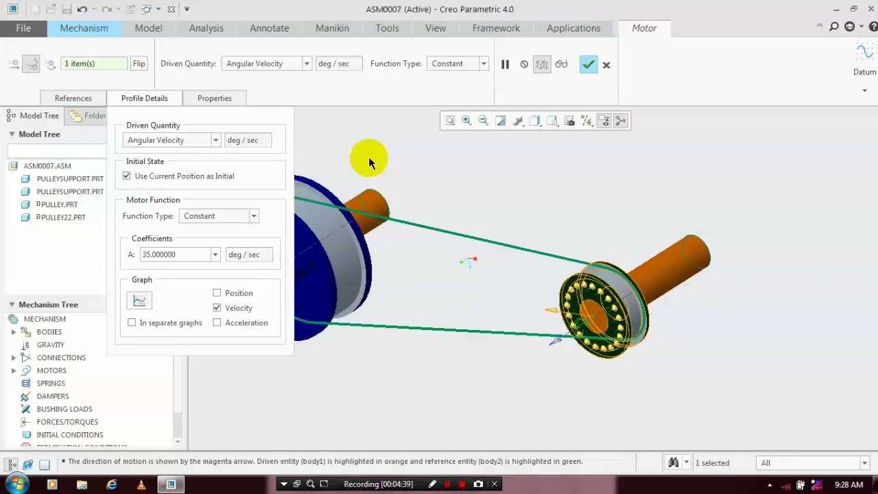
left_click(589, 64)
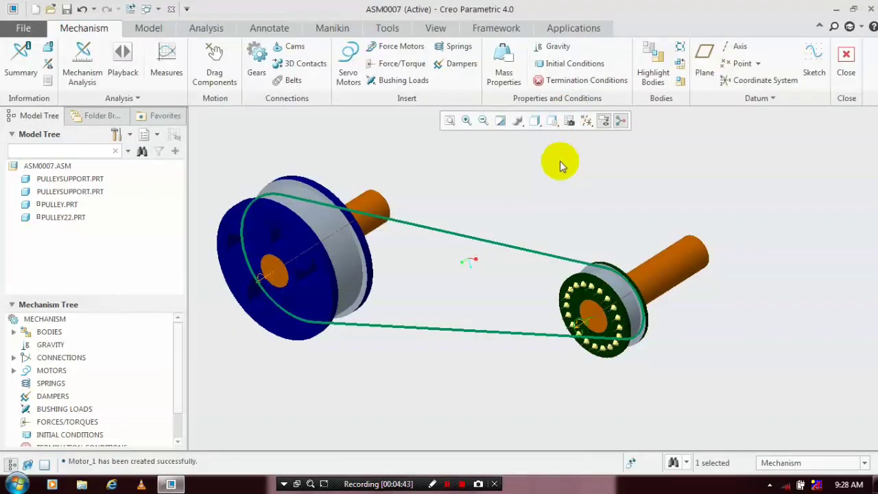
Run Position analysis AnalysisDefinition1 with end time 100 at frame rate 10
left_click(86, 74)
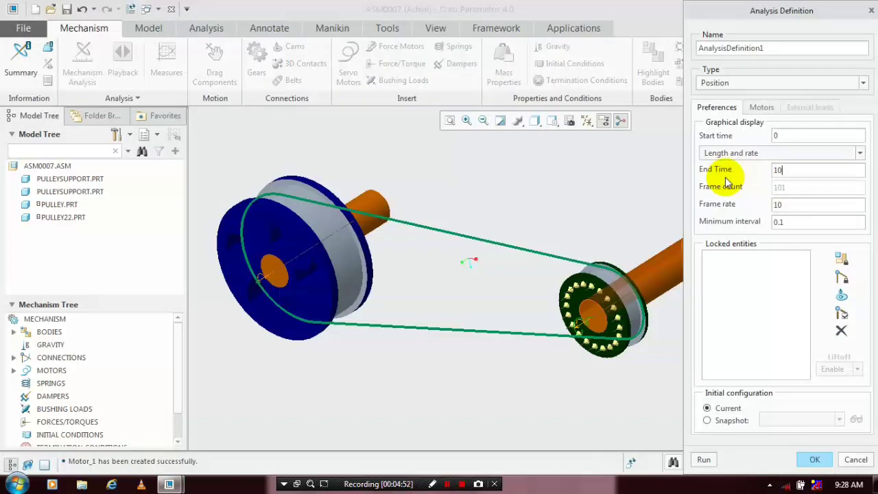
type("0")
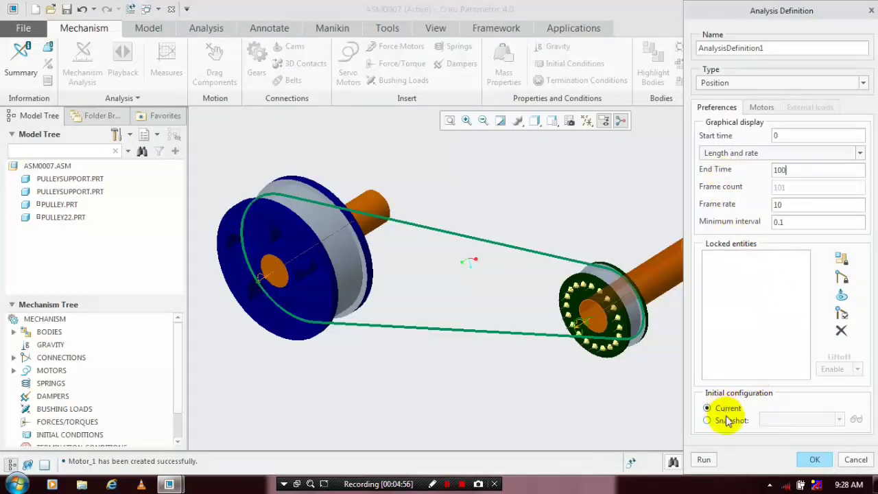
left_click(707, 460)
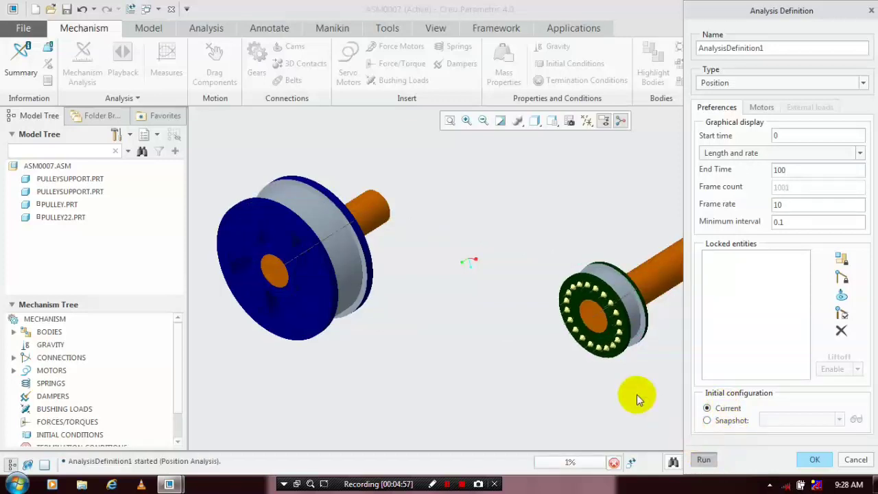